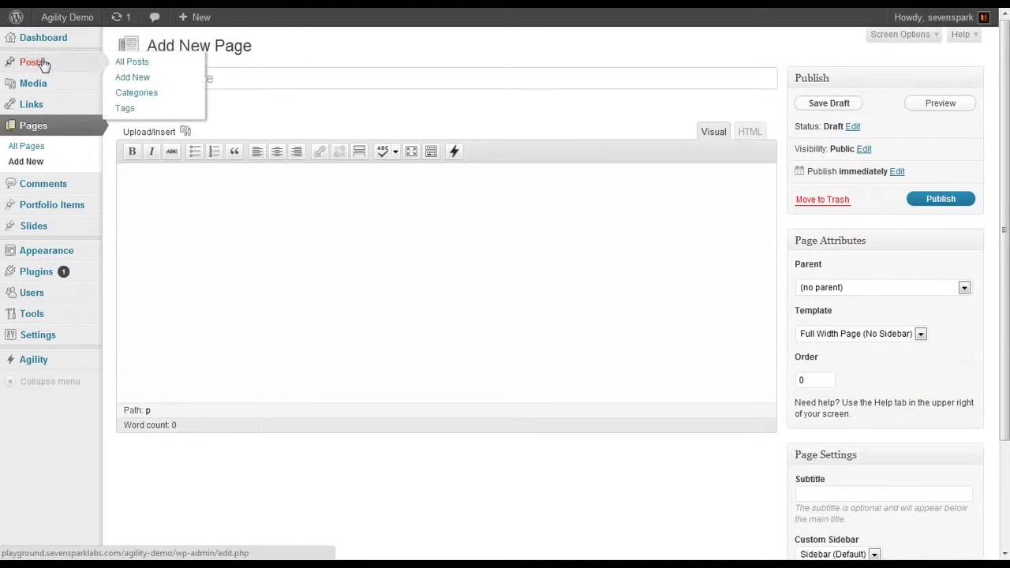
mouse_move(59, 207)
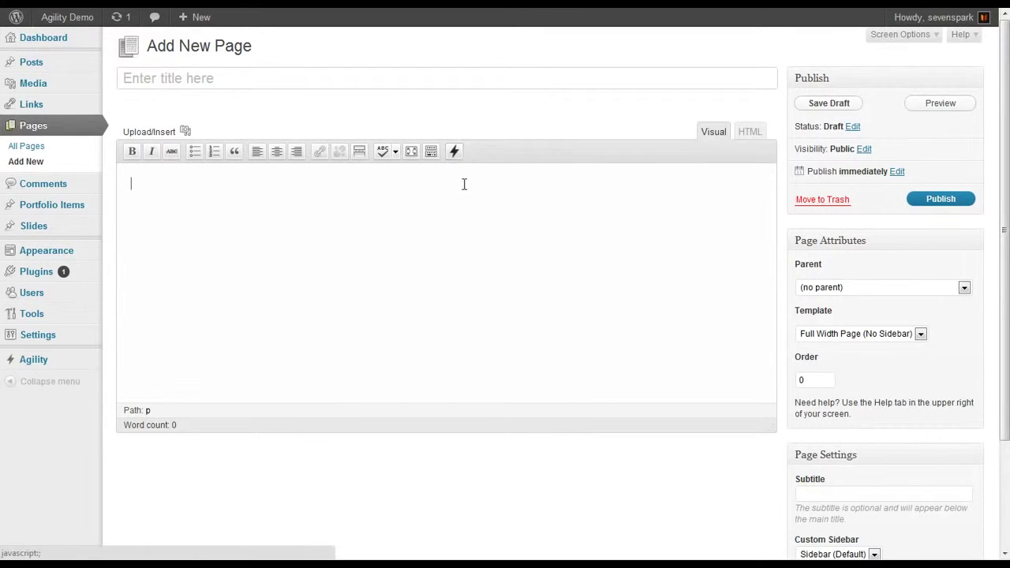
click(750, 132)
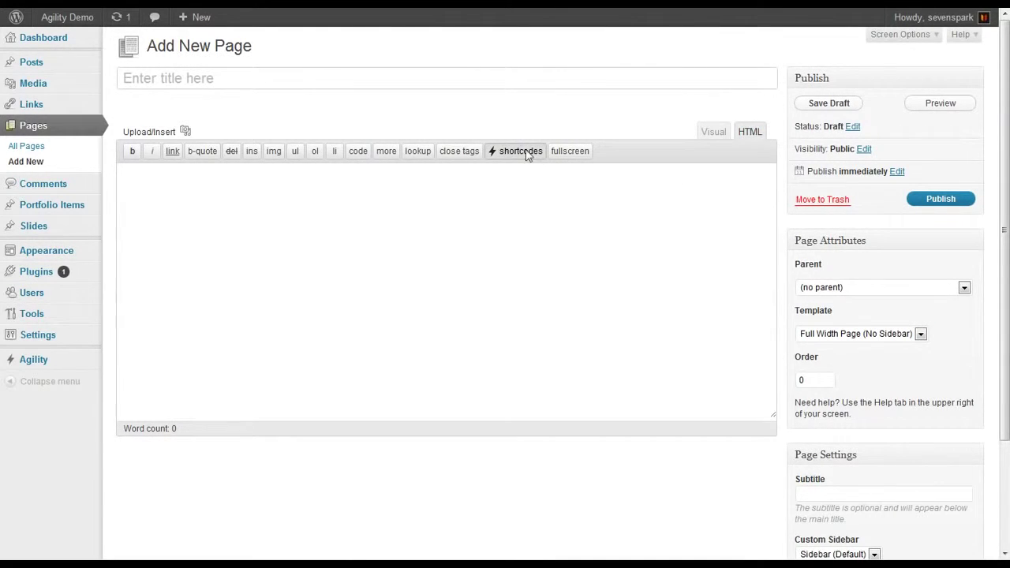
click(716, 132)
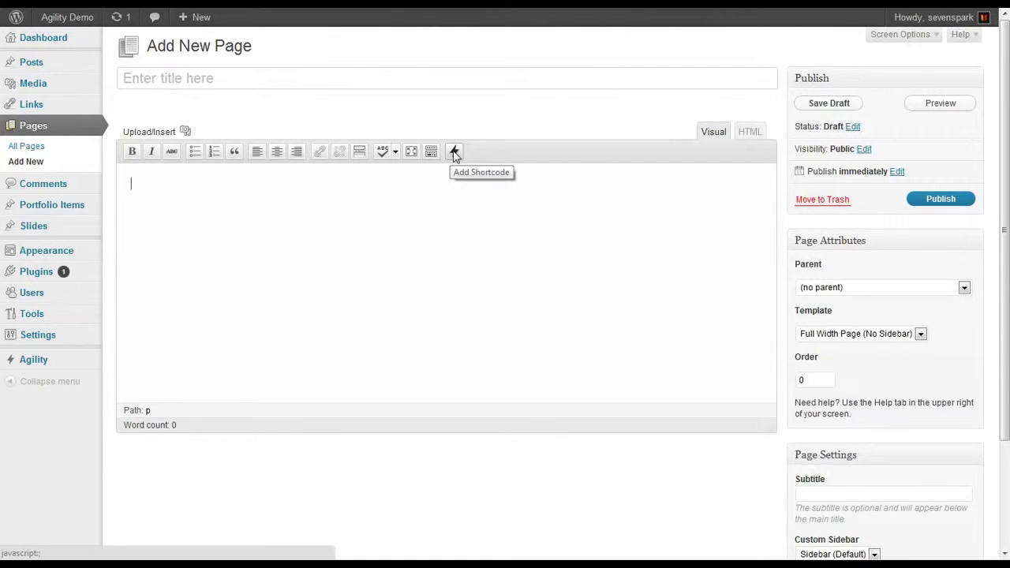
Insert a tagline shortcode reading "Welcome. This is an awesome site!" with the Fleuron option enabled.
click(455, 153)
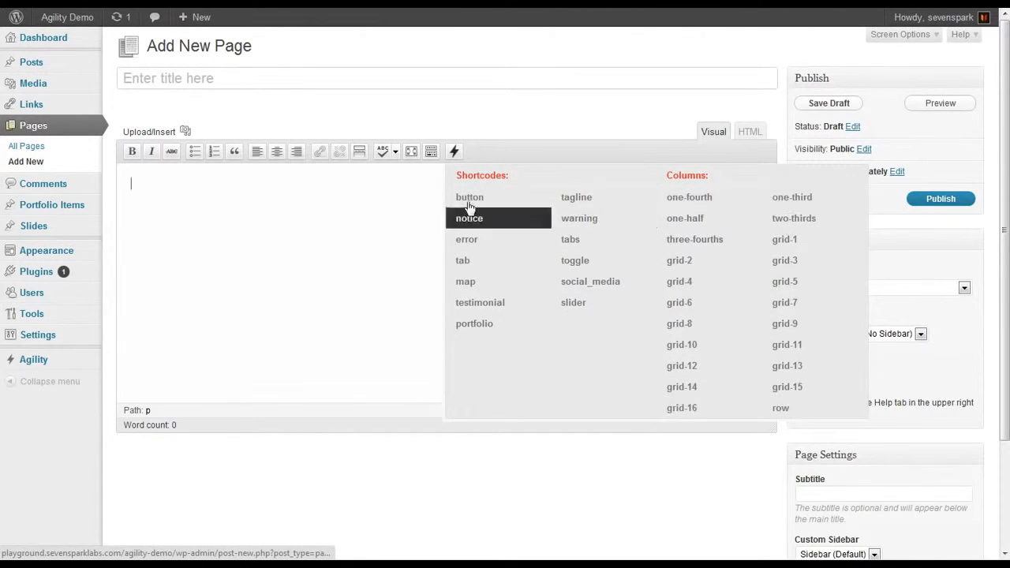
click(574, 199)
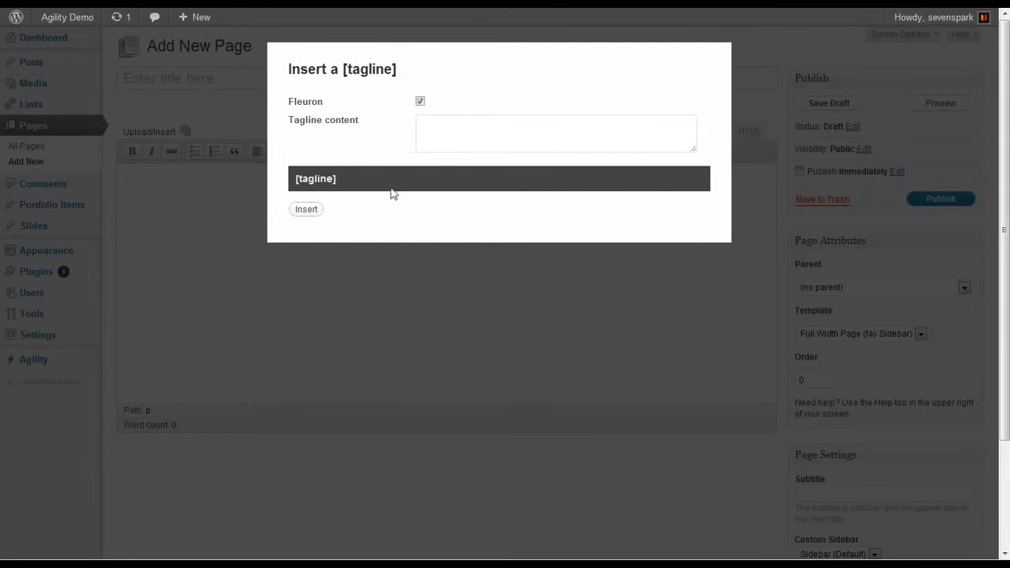
mouse_move(413, 105)
click(487, 126)
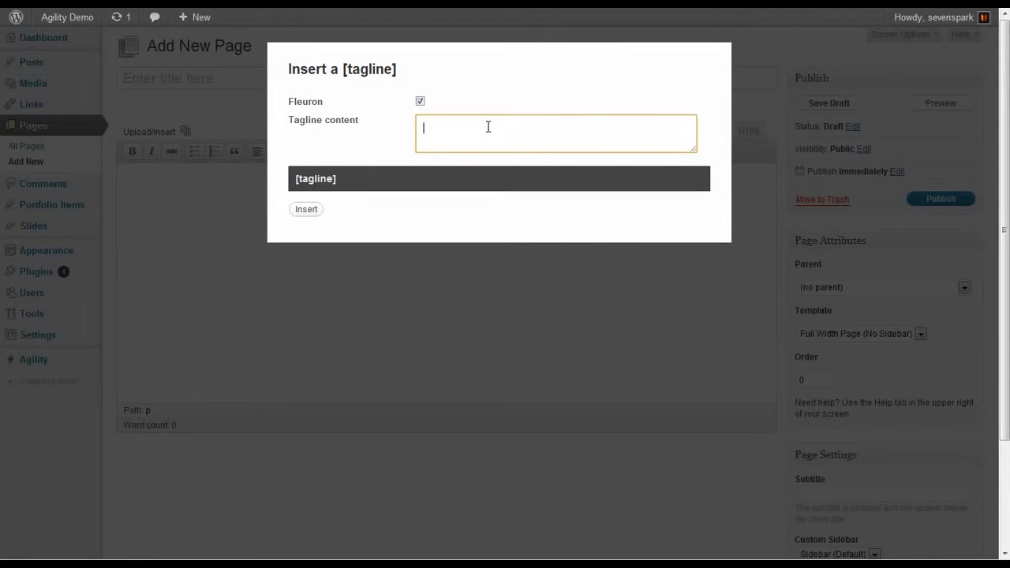
text(Welcome.  This is an awesome site!)
click(405, 142)
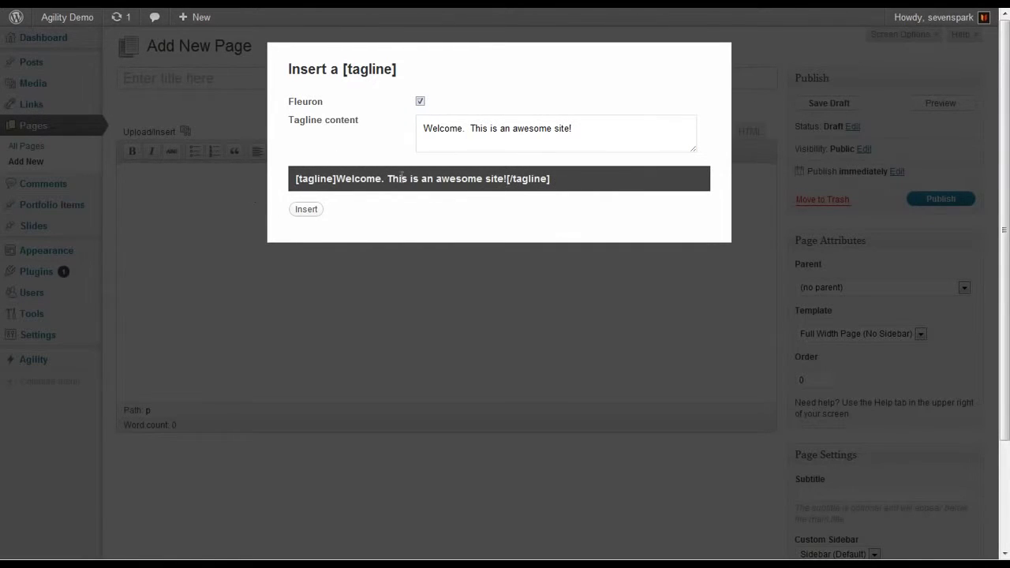
click(420, 103)
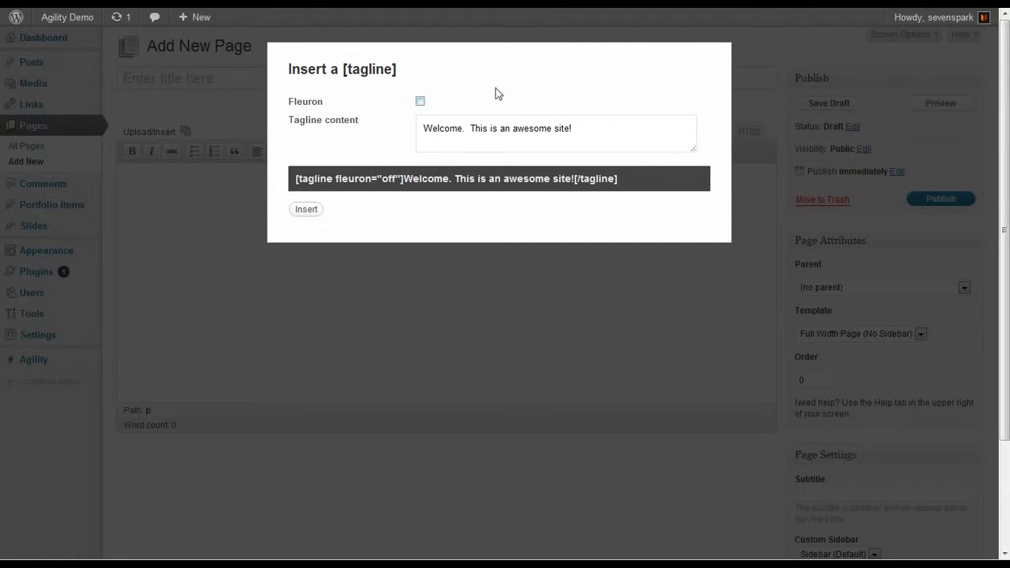
click(420, 101)
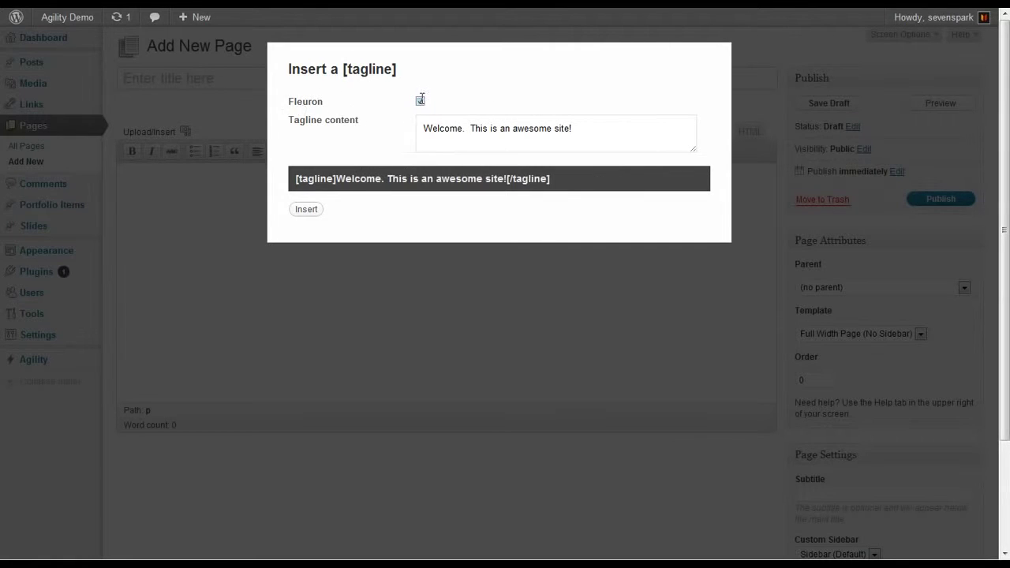
click(306, 209)
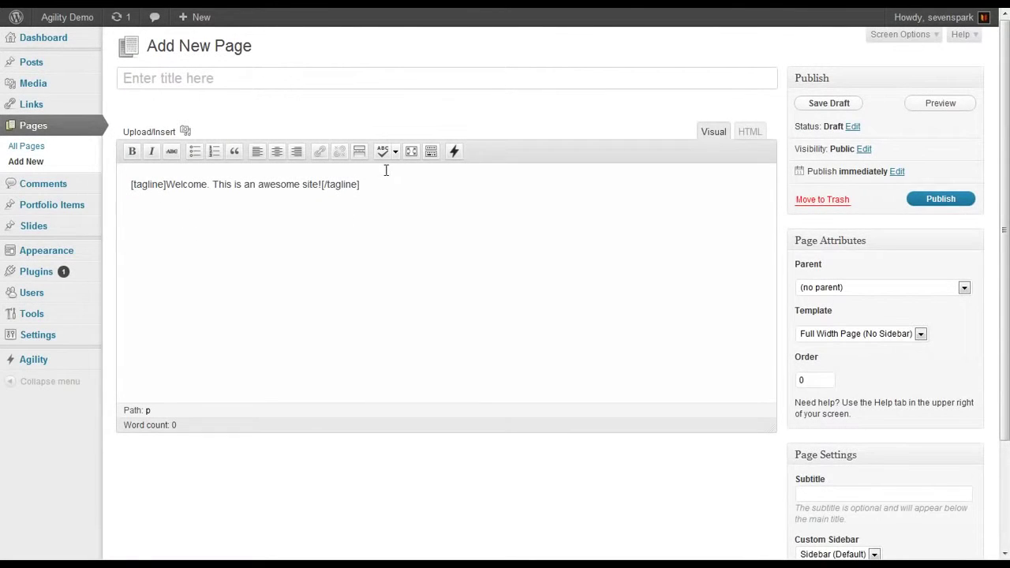
Title the new page "Shortcodes" and publish it.
click(224, 79)
text(Shortcodes)
click(945, 198)
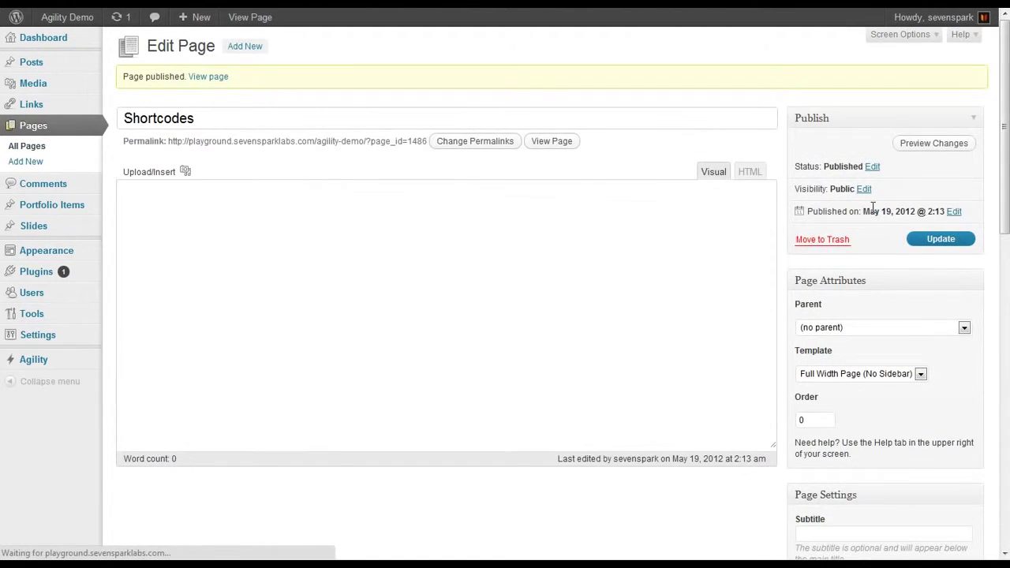
View the published page on the site to check the tagline, and return to its editor.
click(559, 143)
drag(390, 253, 668, 284)
click(668, 284)
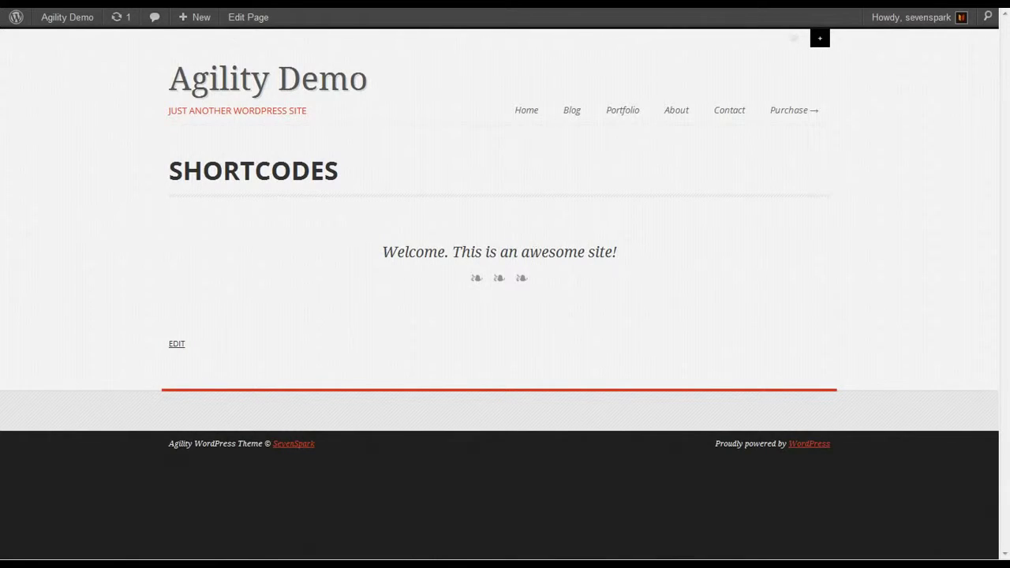
key(alt+Left)
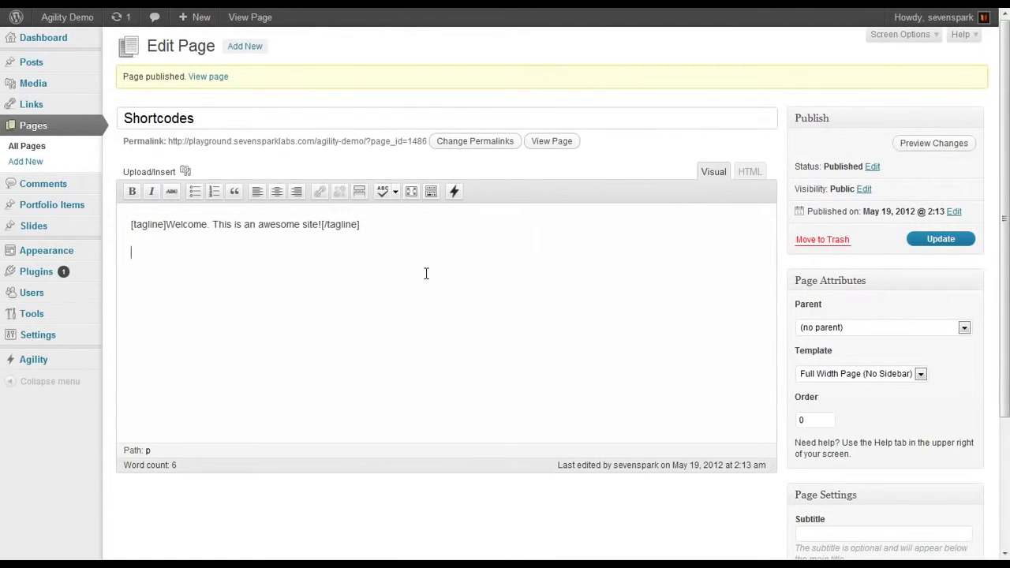
In the HTML editor, begin a button shortcode with the colour Red and the Large button and Full Width Button options enabled.
click(744, 170)
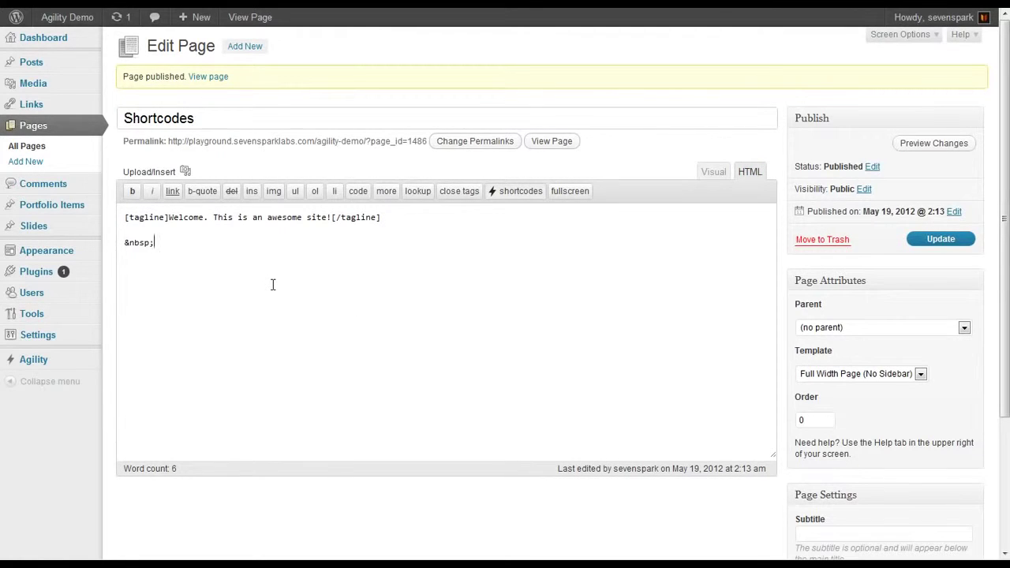
click(509, 191)
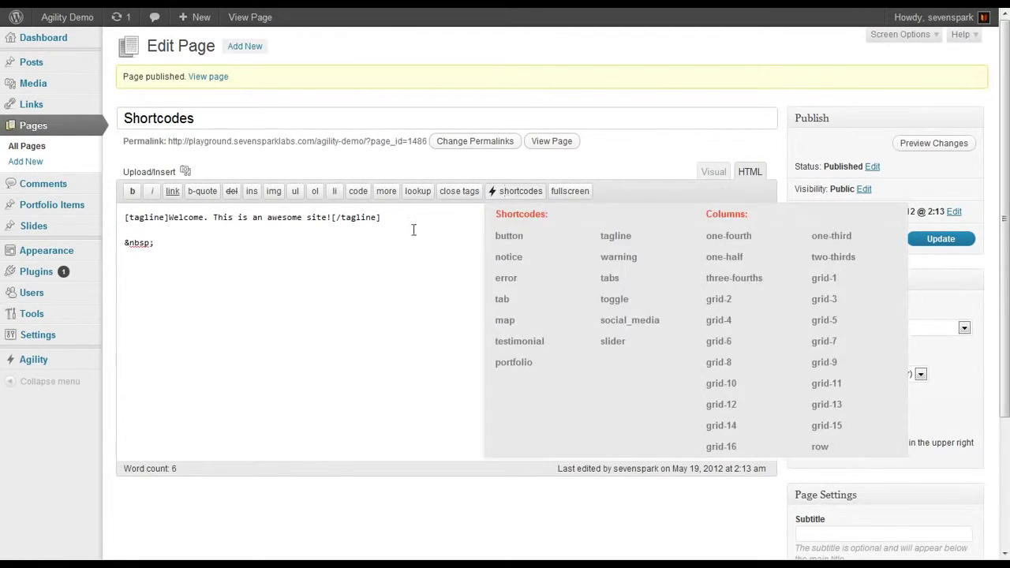
click(509, 235)
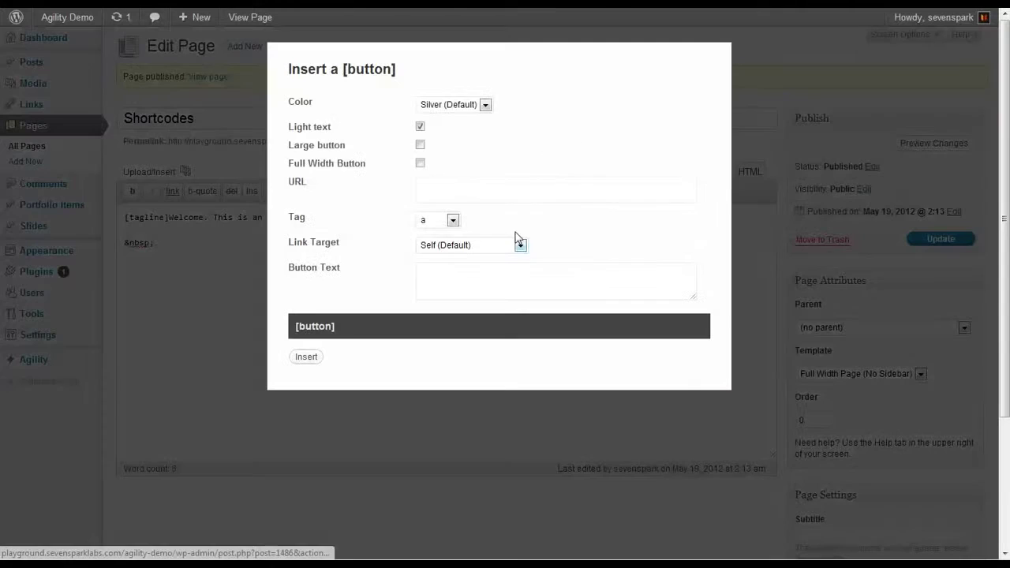
click(456, 105)
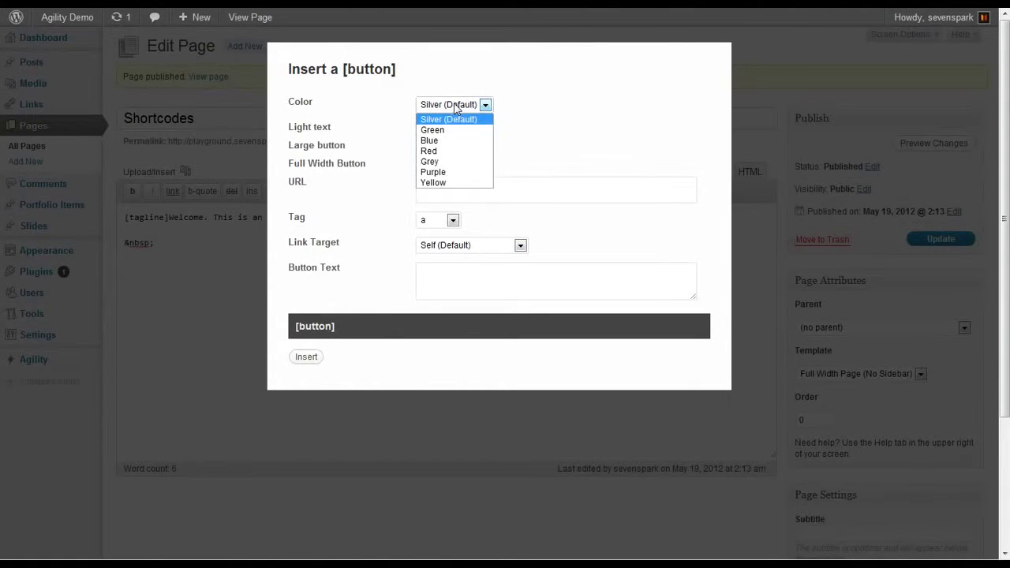
click(440, 153)
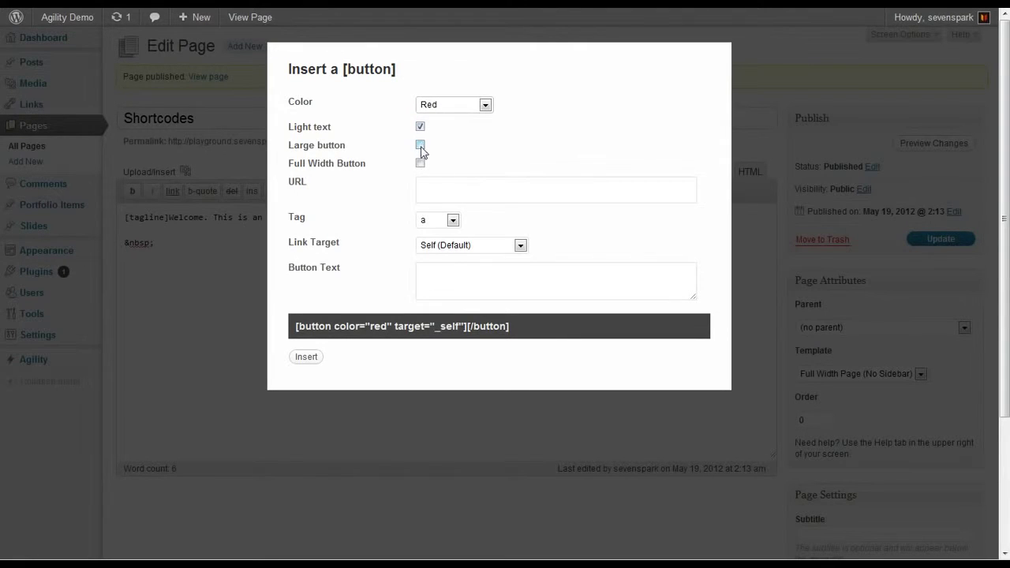
click(420, 145)
click(420, 163)
click(451, 192)
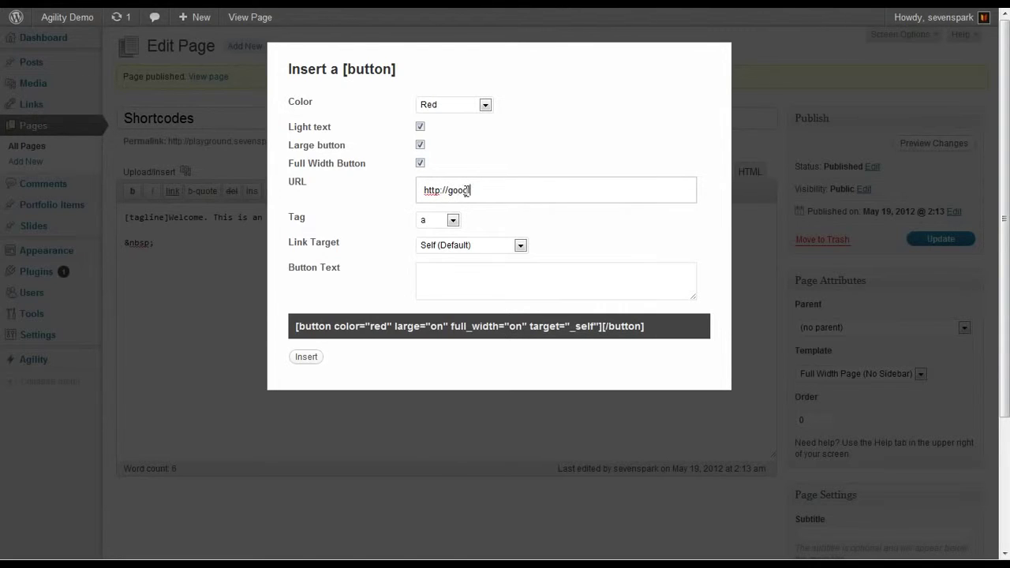
text(http://google.com)
key(Tab)
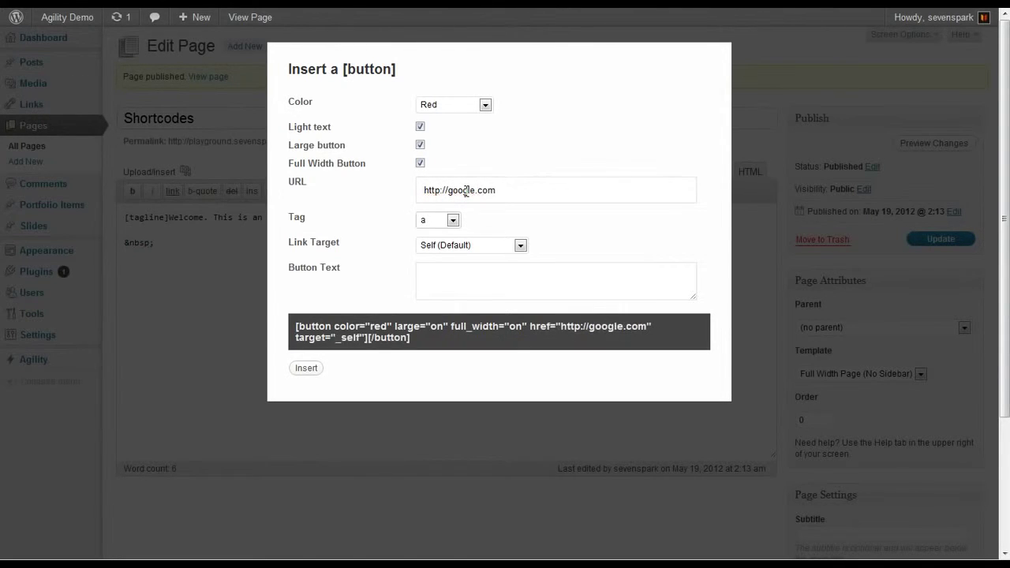
click(433, 227)
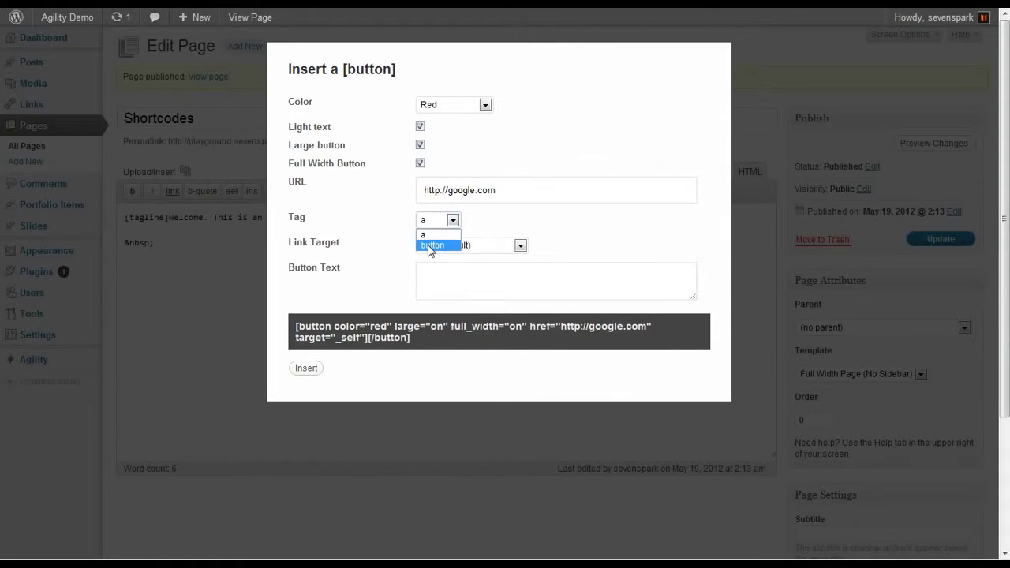
click(434, 235)
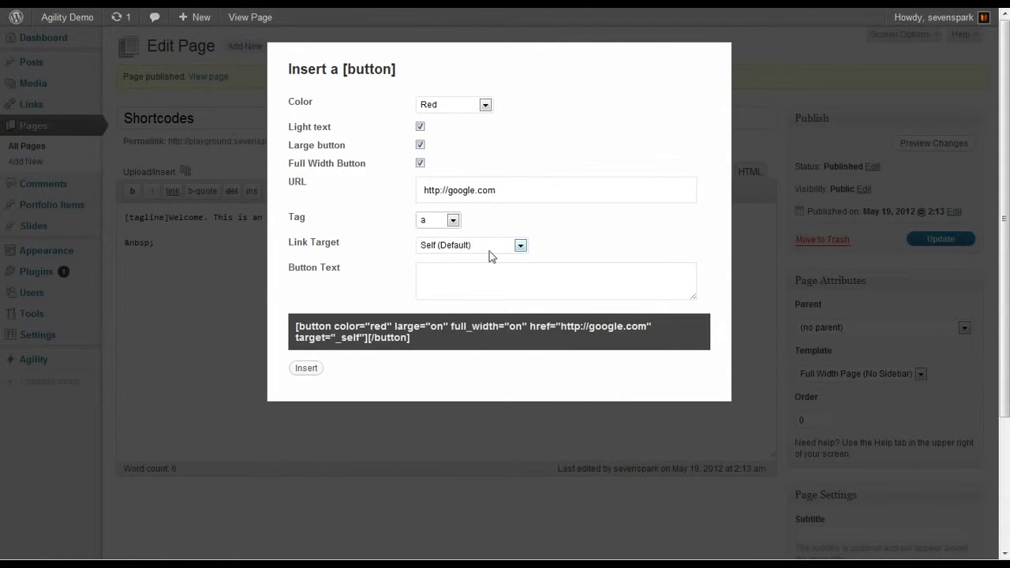
click(474, 247)
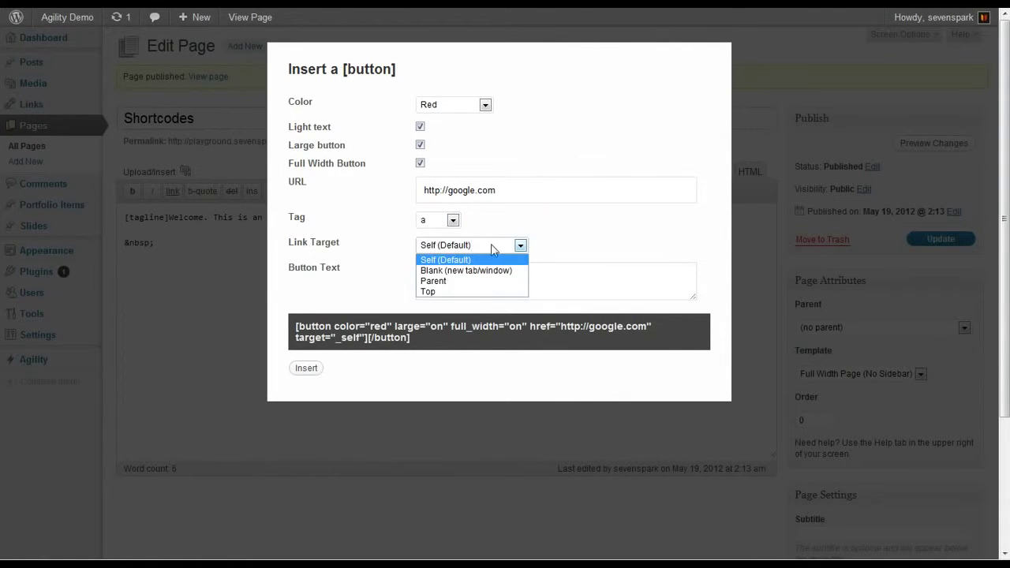
click(470, 270)
Set the button text to "This is a big ol' button" and insert the shortcode into the page.
click(465, 283)
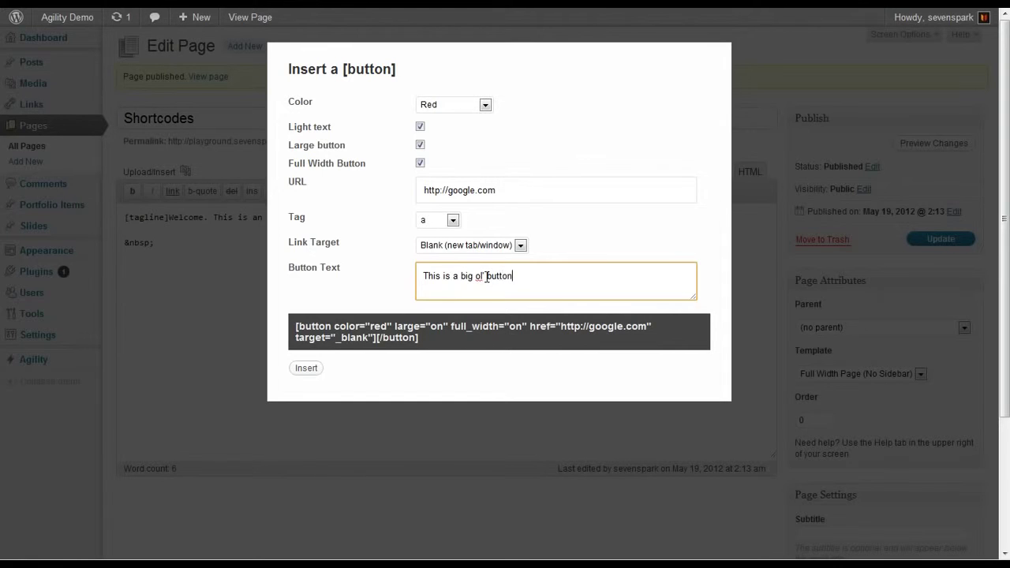
click(505, 195)
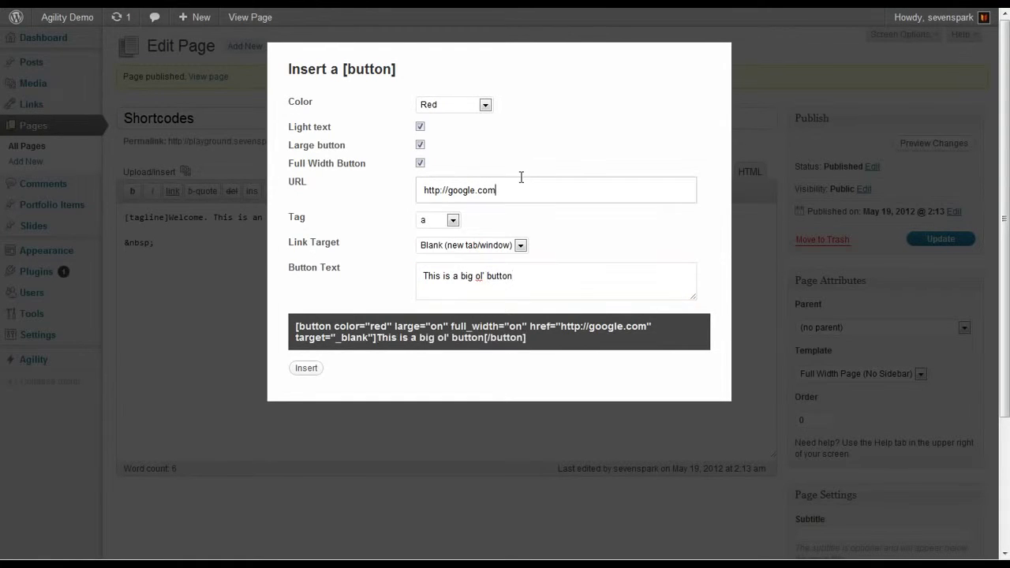
click(307, 368)
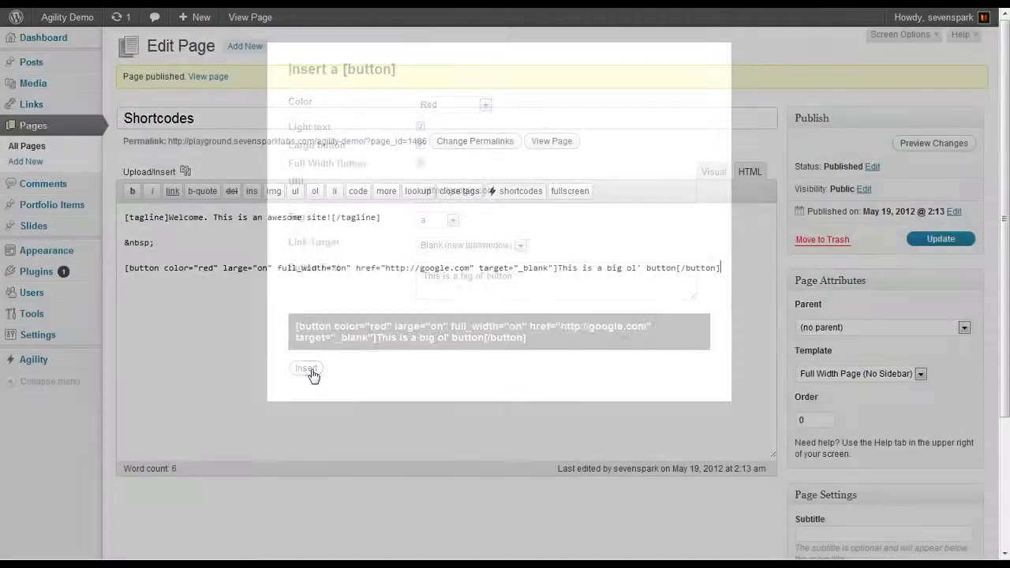
Update the page, view its button on the site, and return to the editor.
click(936, 243)
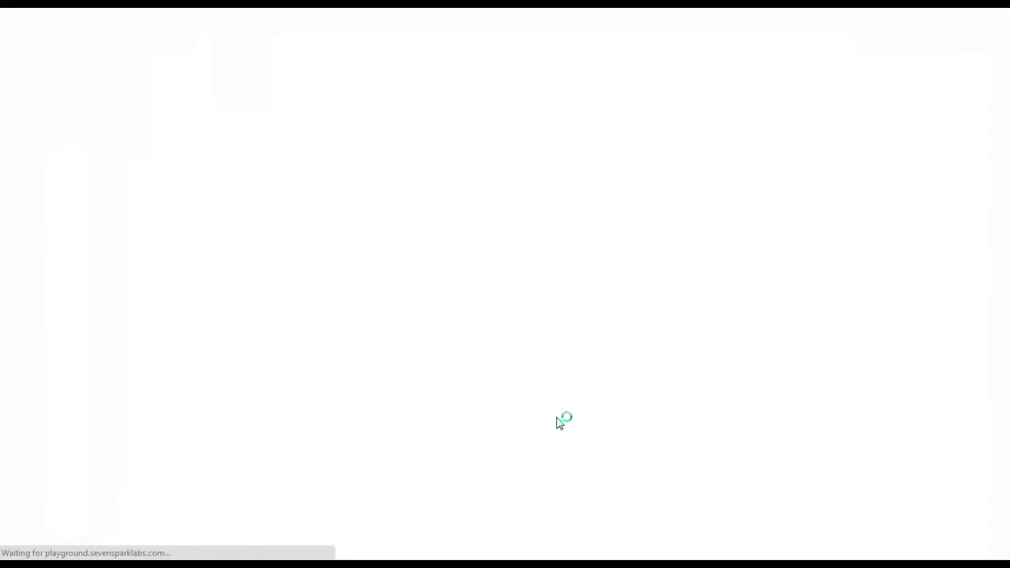
click(250, 16)
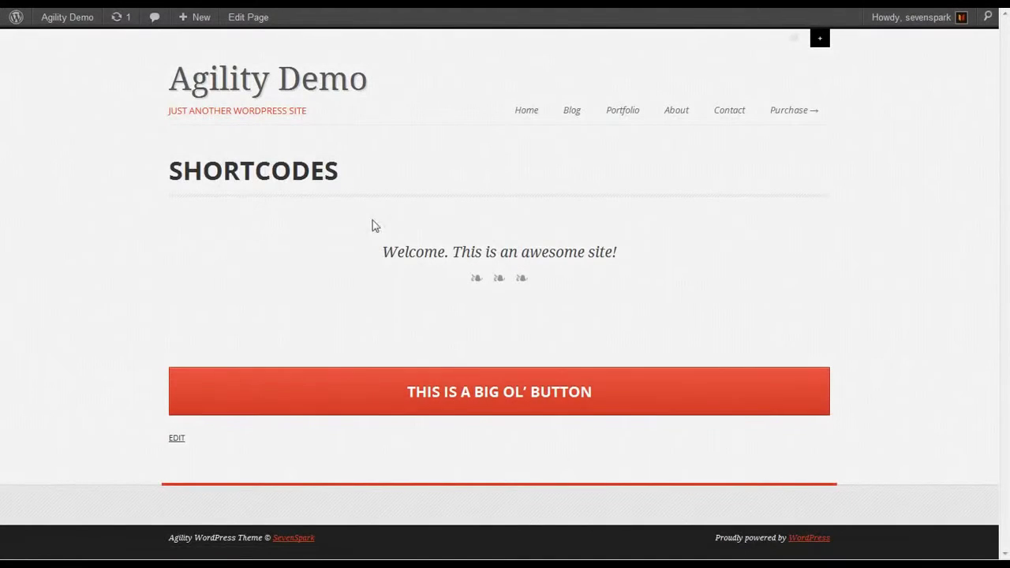
key(alt+Left)
Delete the &nbsp; line between the tagline and button shortcodes in the page's HTML.
click(248, 246)
key(shift+Up)
key(BackSpace)
key(Delete)
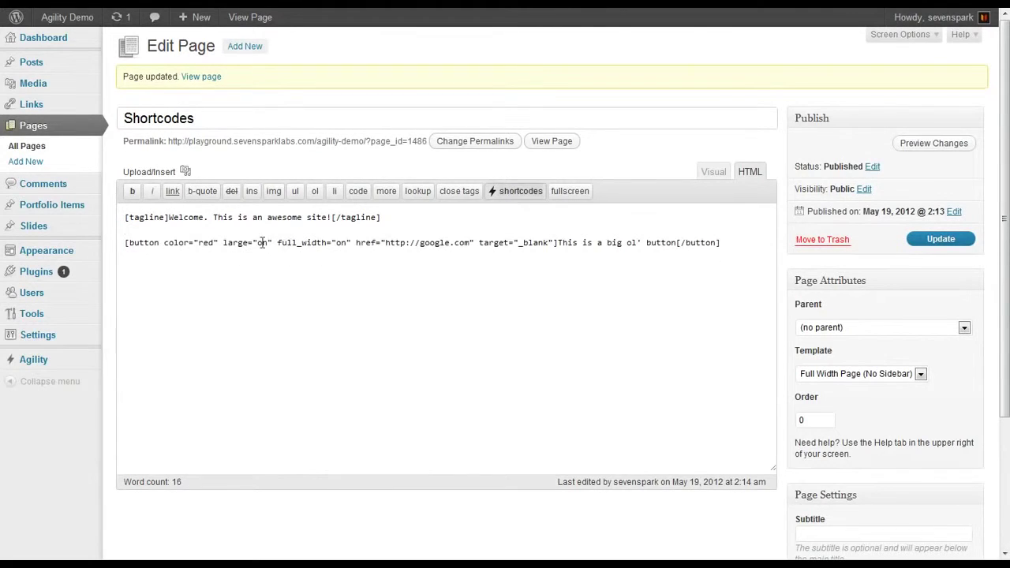
In the visual editor, insert a map shortcode with the address "Paris, France" on a new line below the button.
click(713, 172)
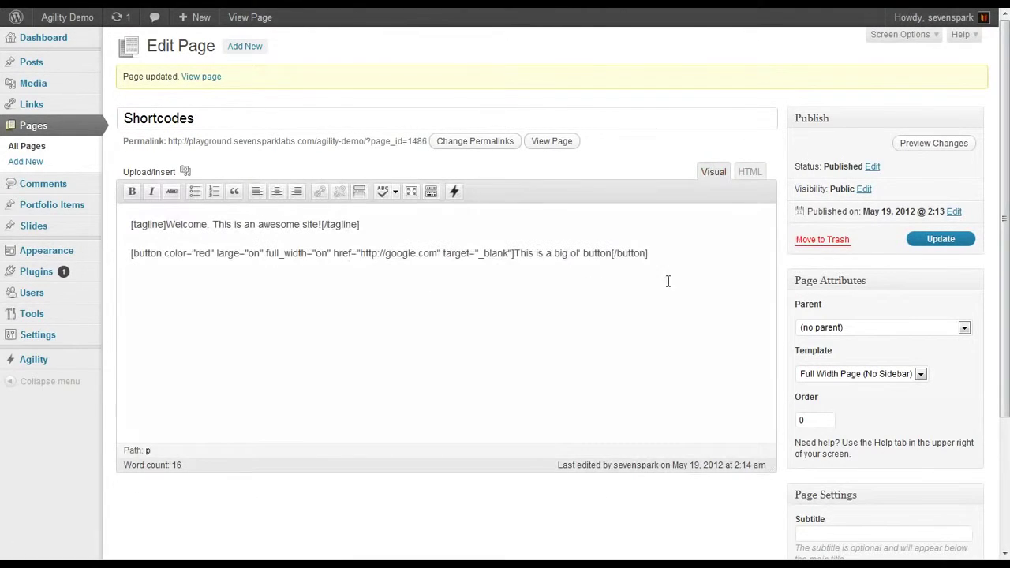
key(Return)
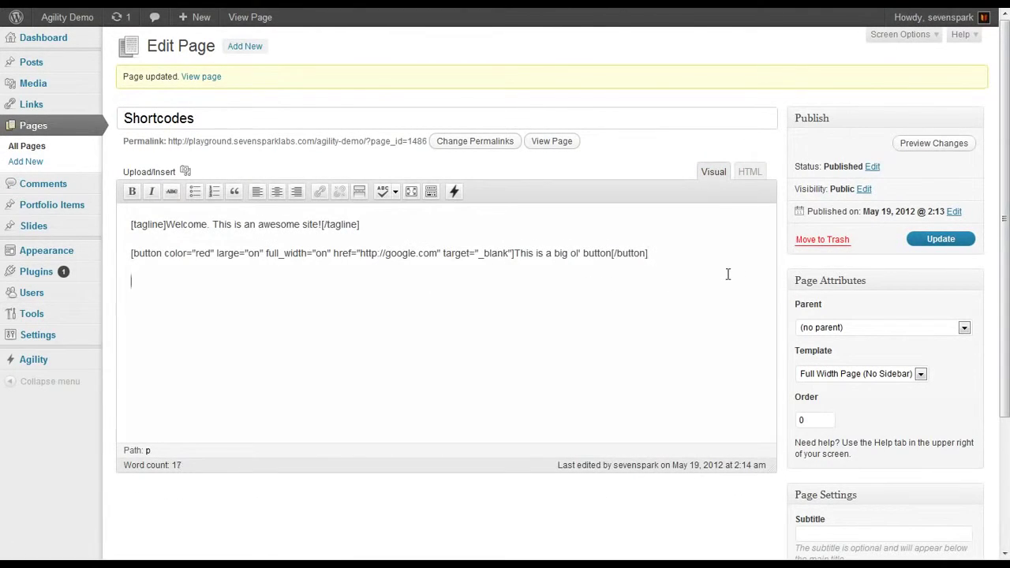
click(455, 191)
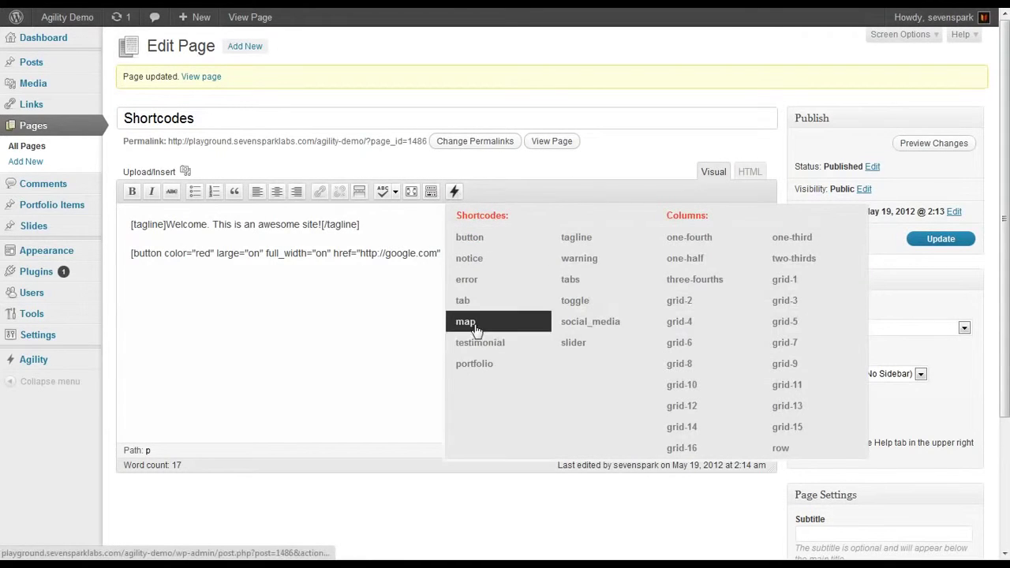
click(466, 324)
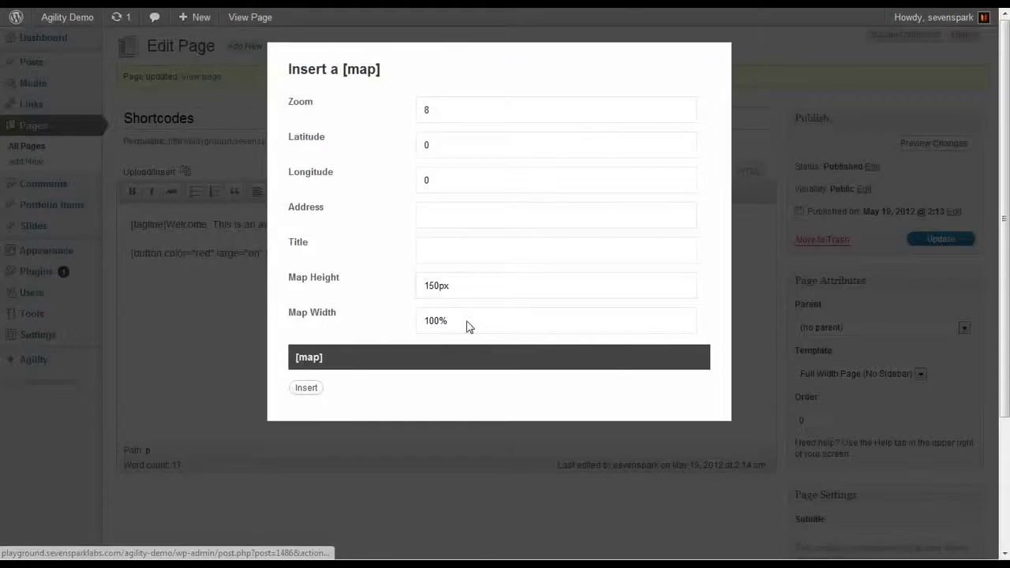
click(467, 216)
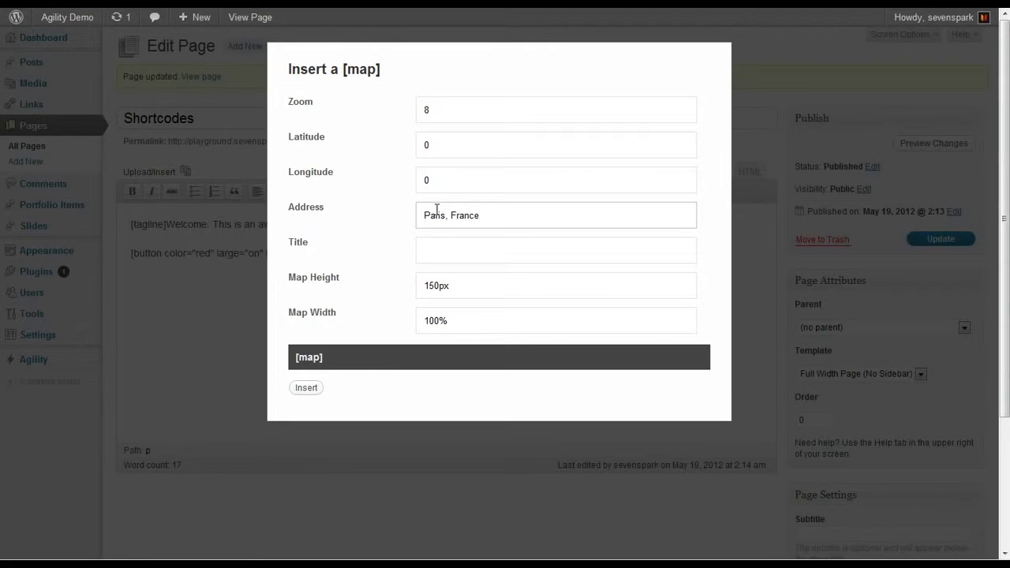
click(306, 387)
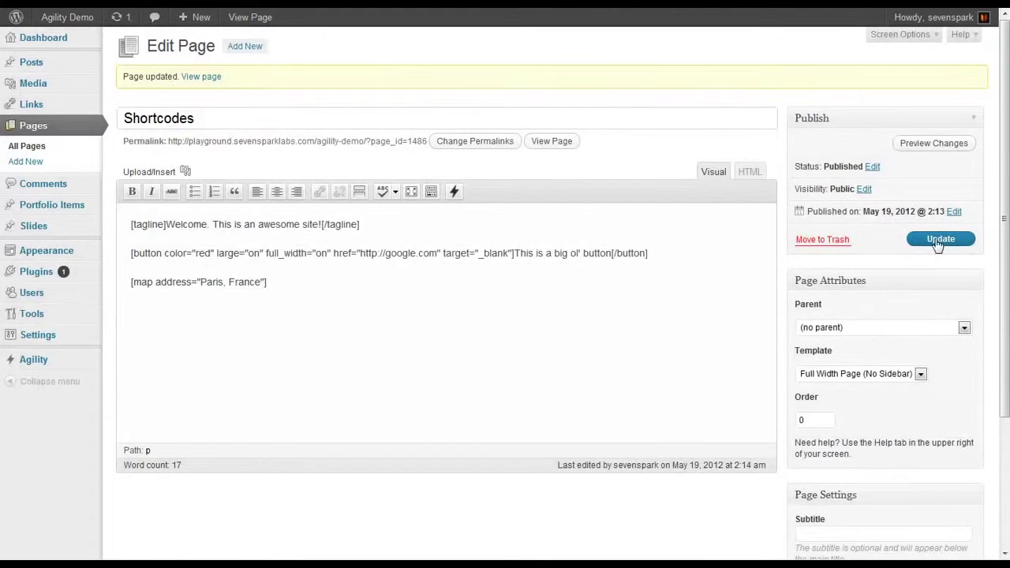
Update the page, view its Paris map on the reloaded site page, and return to the editor.
click(939, 239)
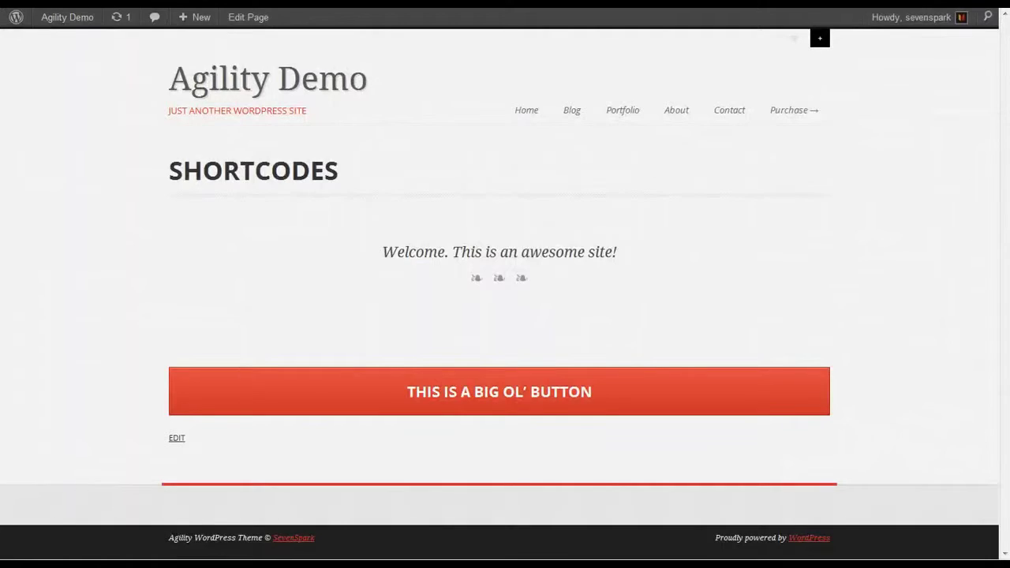
key(F5)
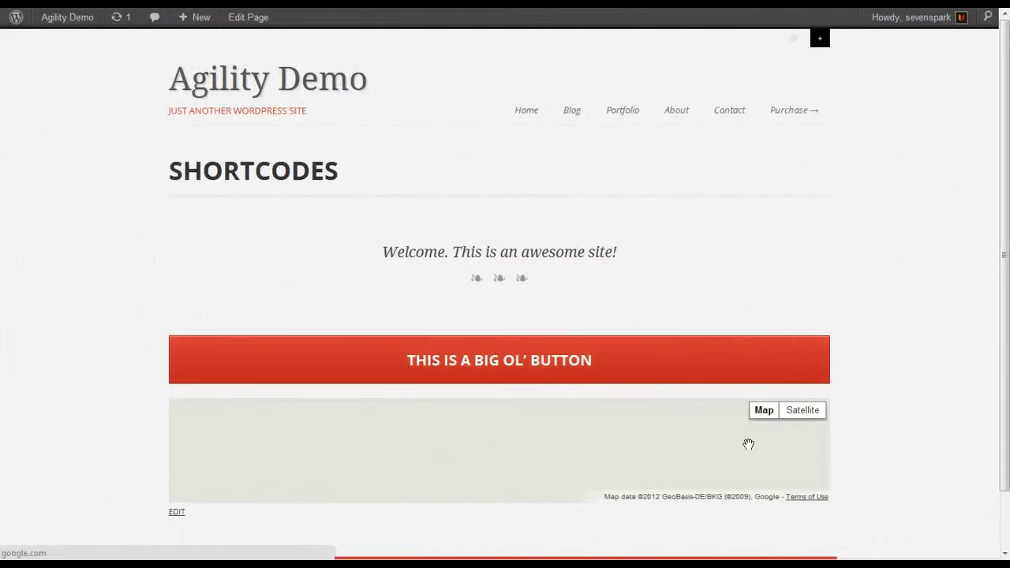
scroll(504, 465, up, 1)
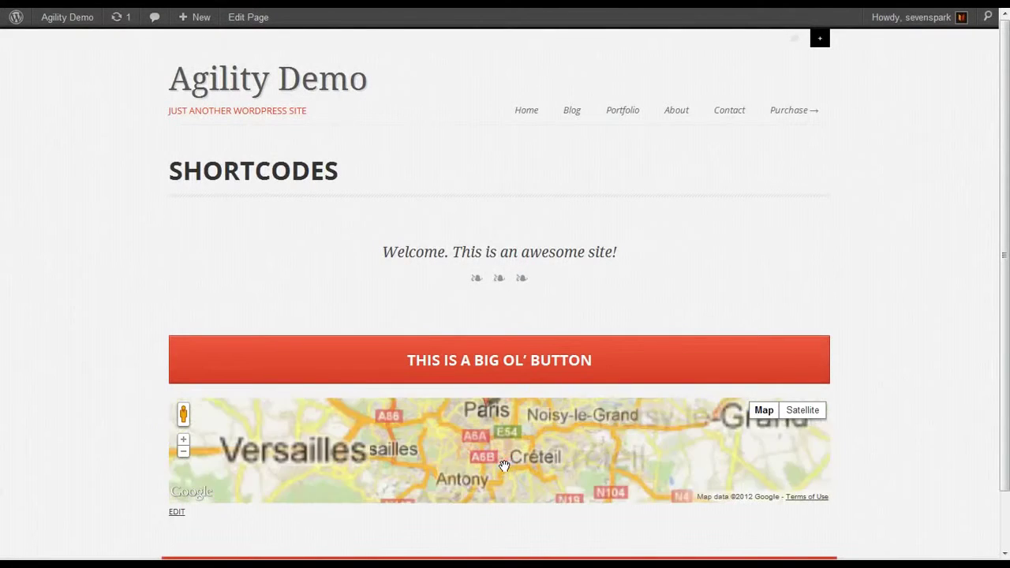
click(118, 2)
Insert a portfolio shortcode on a new line below the map, using Featured Items and Third (1/3) grid columns.
click(272, 332)
key(Return)
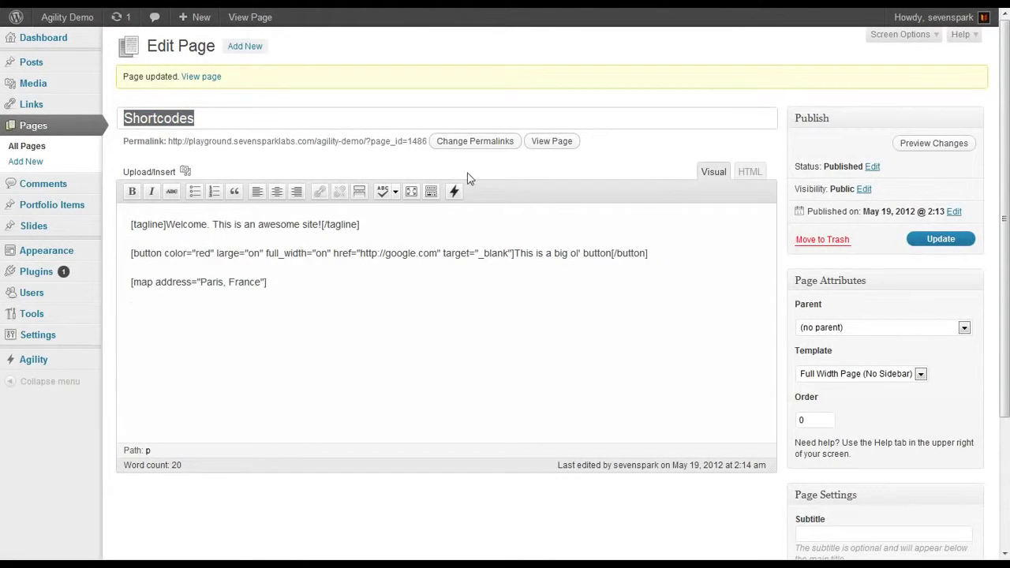
click(453, 190)
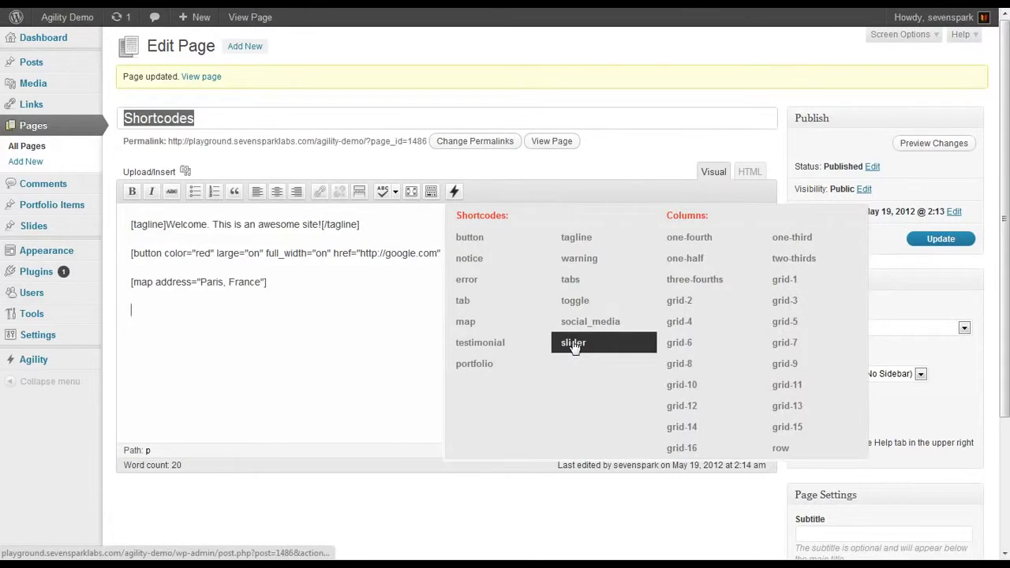
click(499, 363)
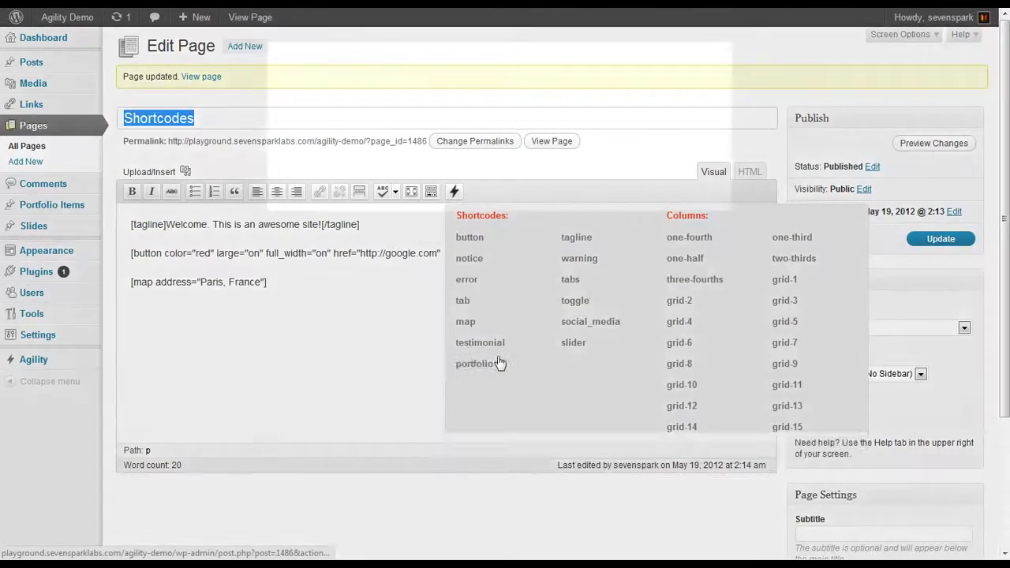
click(482, 104)
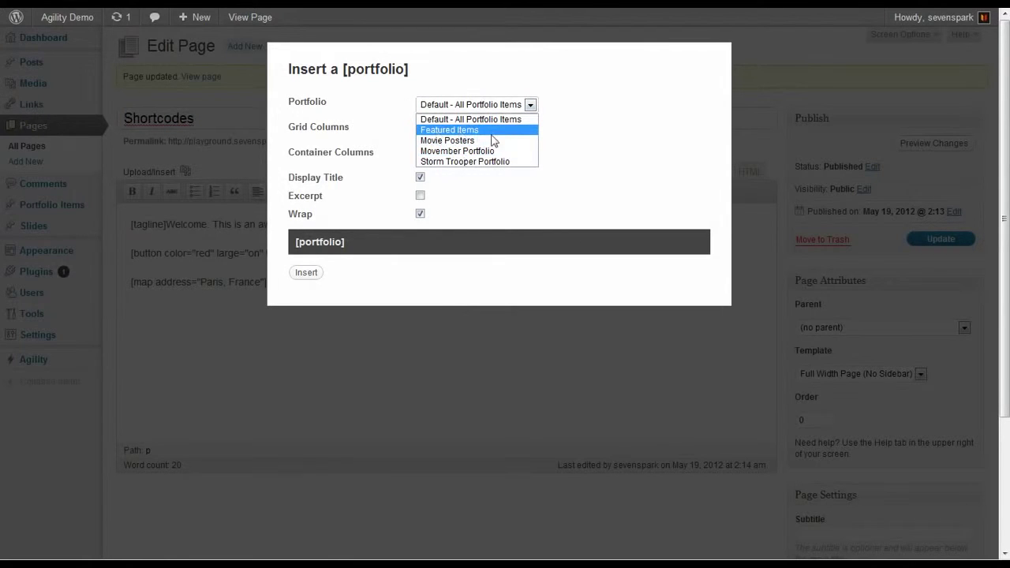
click(482, 130)
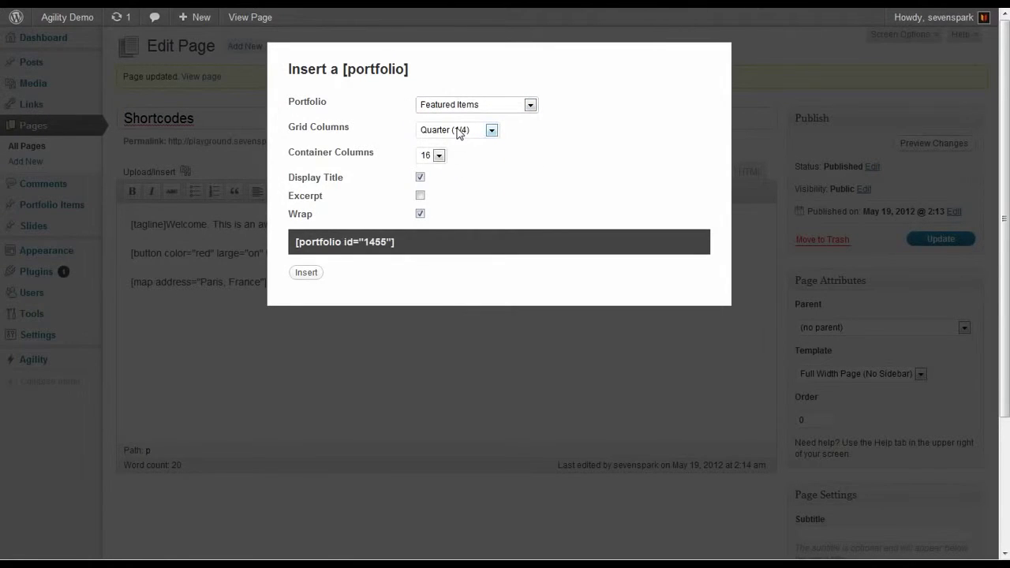
click(457, 131)
click(446, 155)
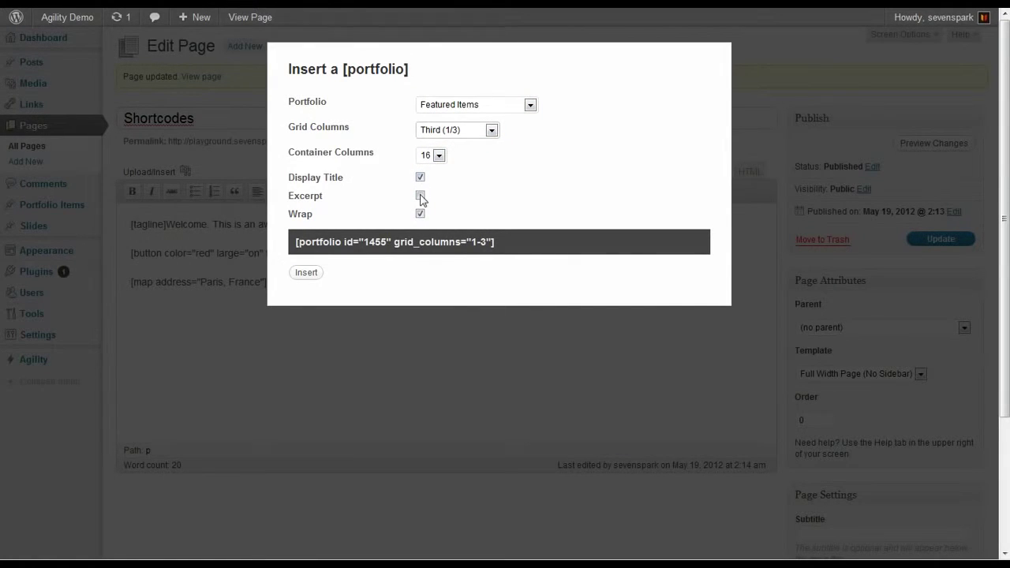
click(299, 276)
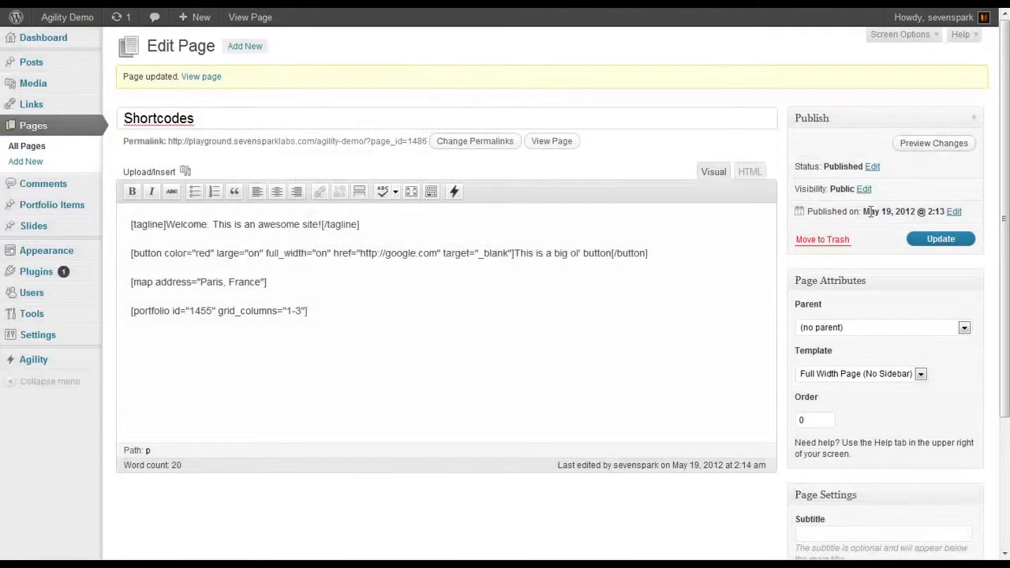
Update the page, view the portfolio items below the map on the site, and return to the editor.
click(939, 240)
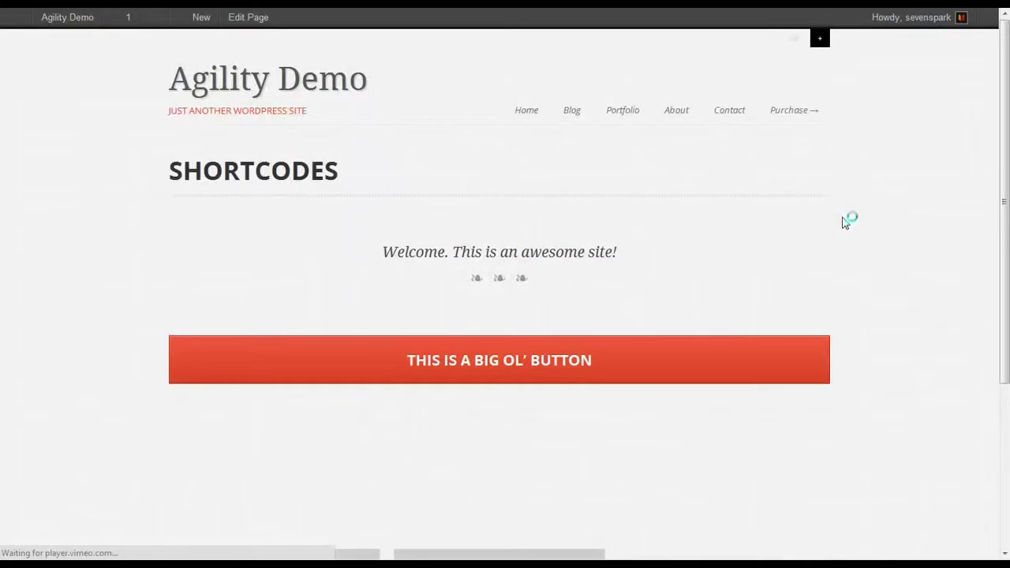
scroll(933, 258, down, 3)
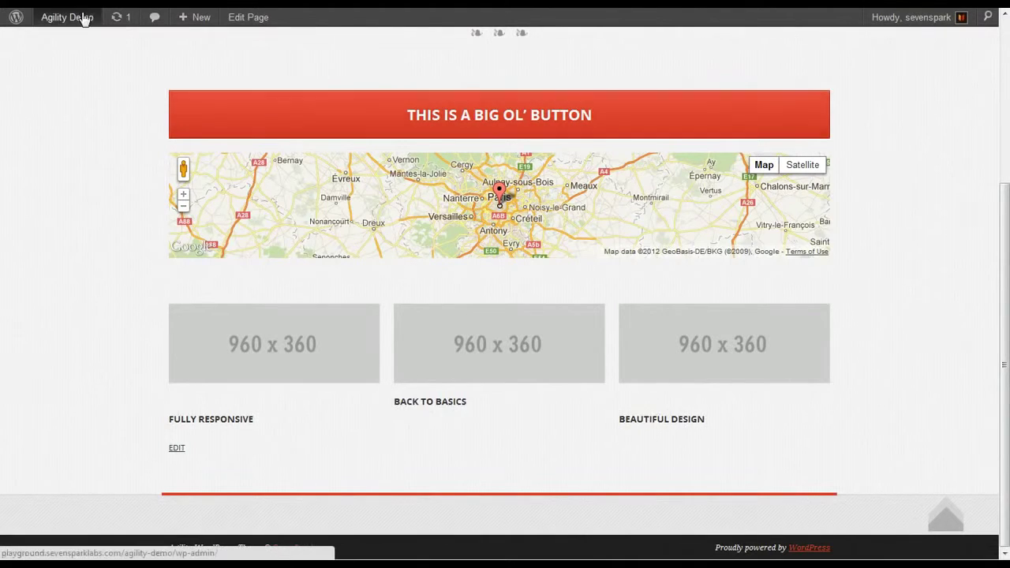
key(alt+Left)
Wrap the portfolio shortcode in [raw] and [/raw] tags.
click(336, 316)
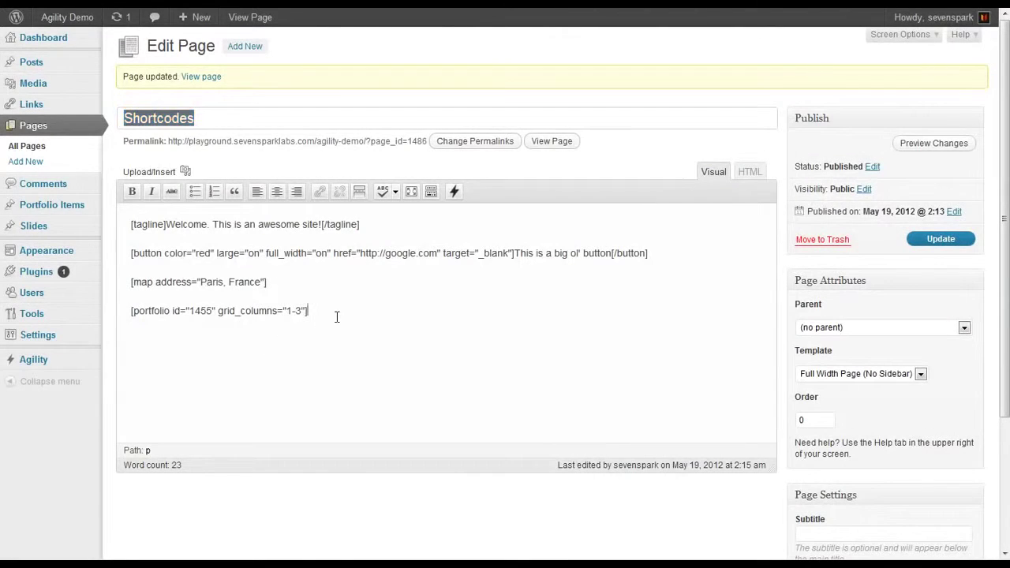
key(Home)
text([raw)
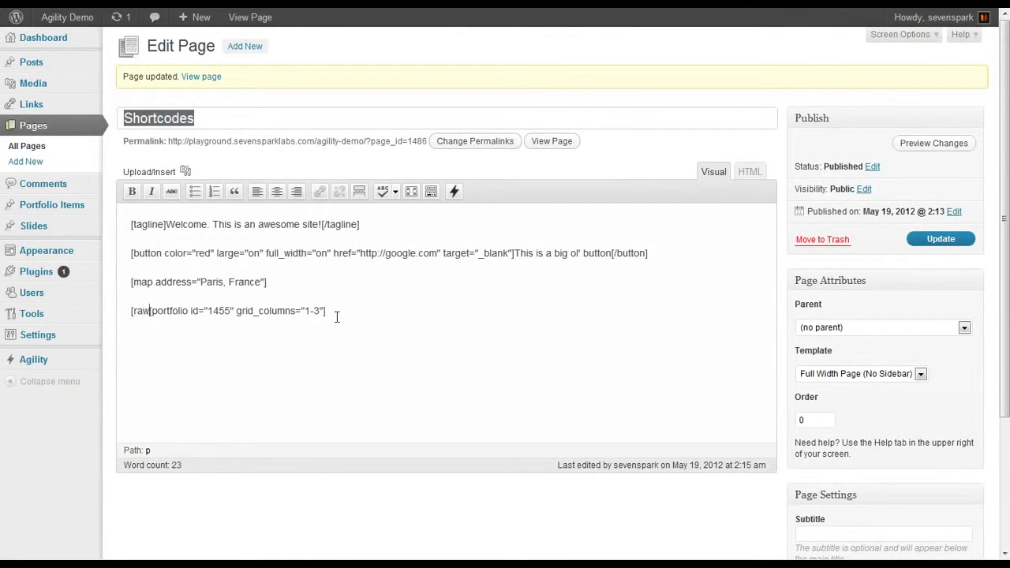
text(])
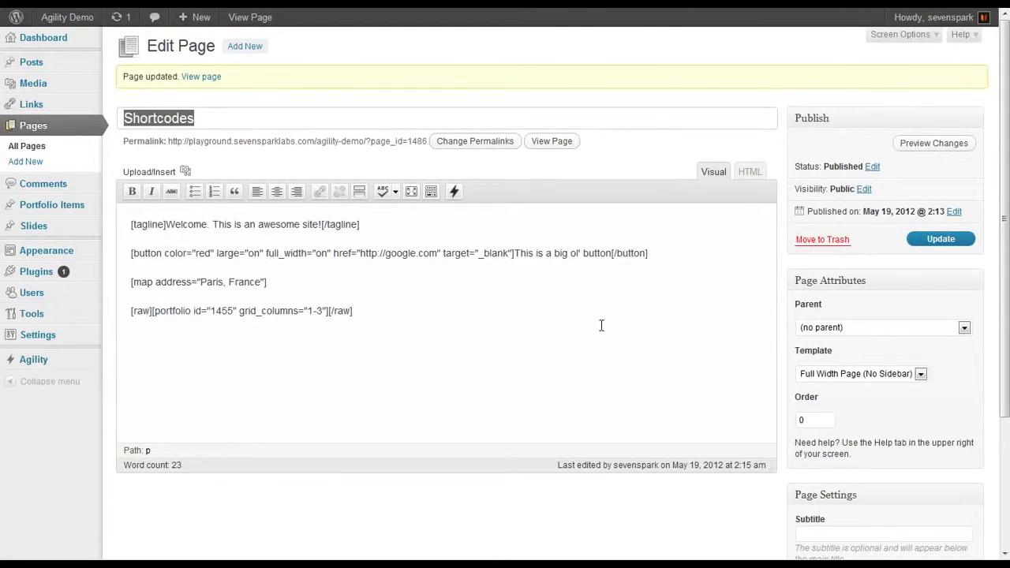
Update the page, check the alignment of the portfolio items on the reloaded site page, and return to the editor.
click(919, 239)
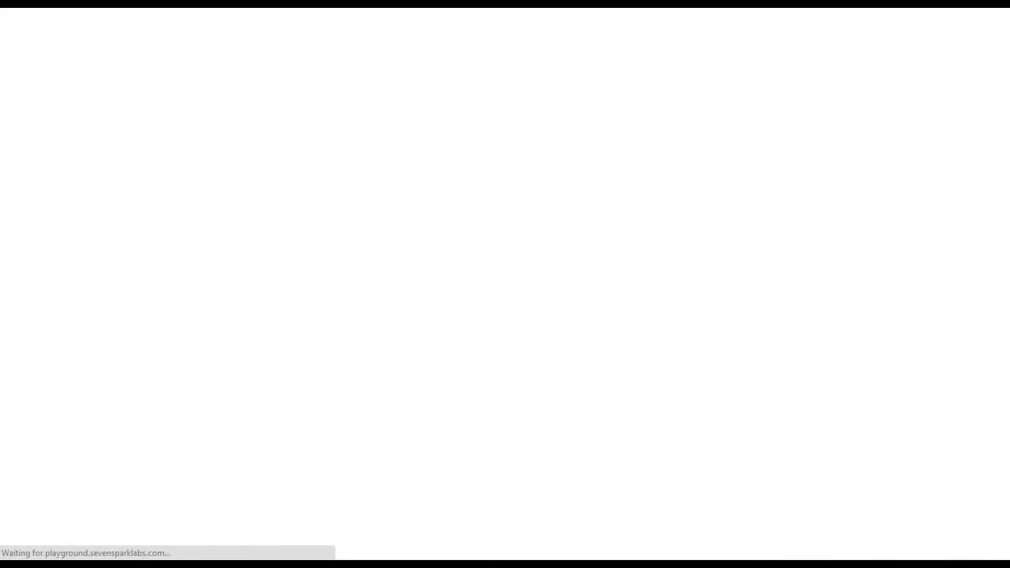
key(ctrl+Tab)
key(F5)
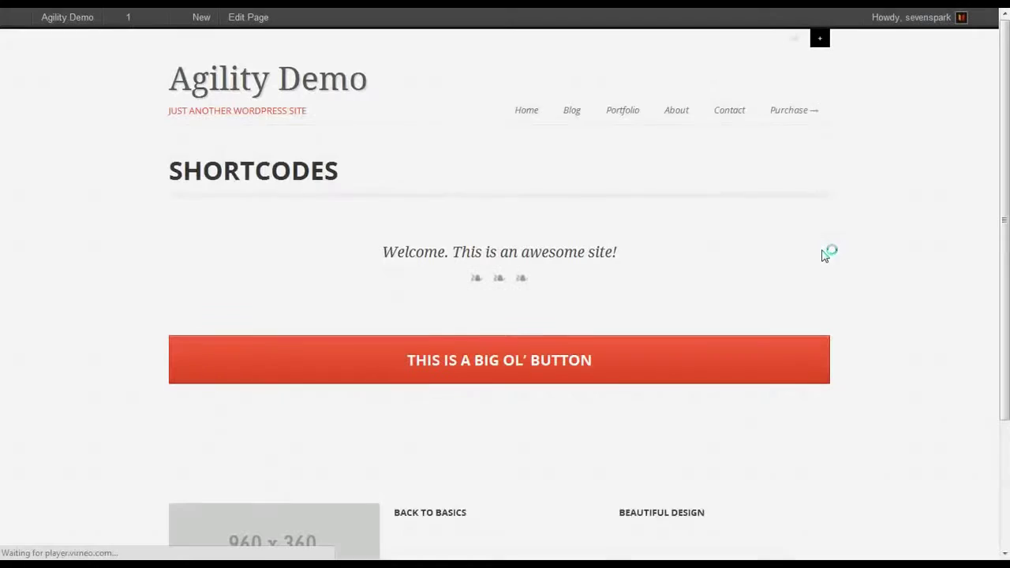
scroll(523, 438, down, 3)
scroll(339, 435, up, 1)
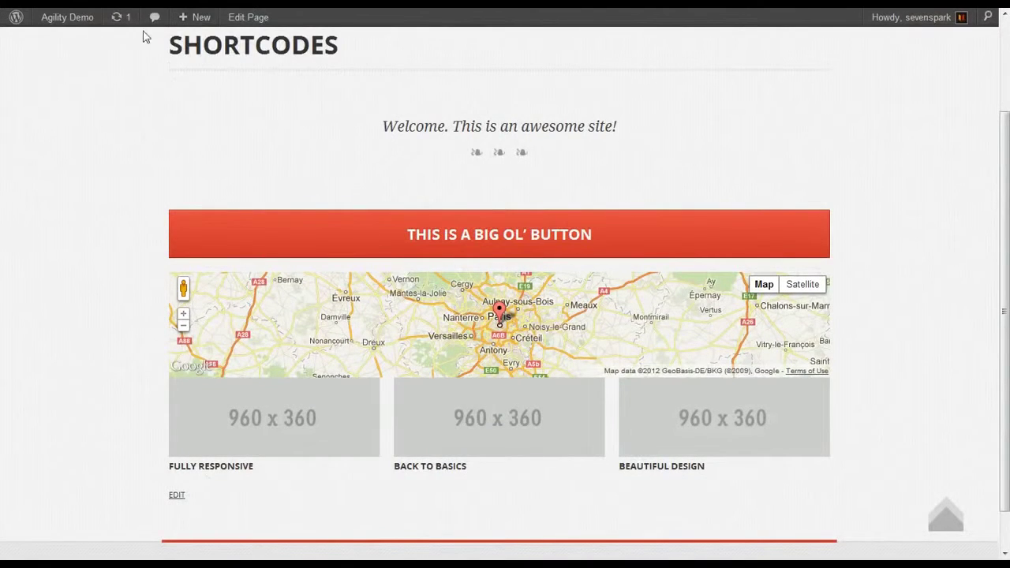
key(ctrl+Tab)
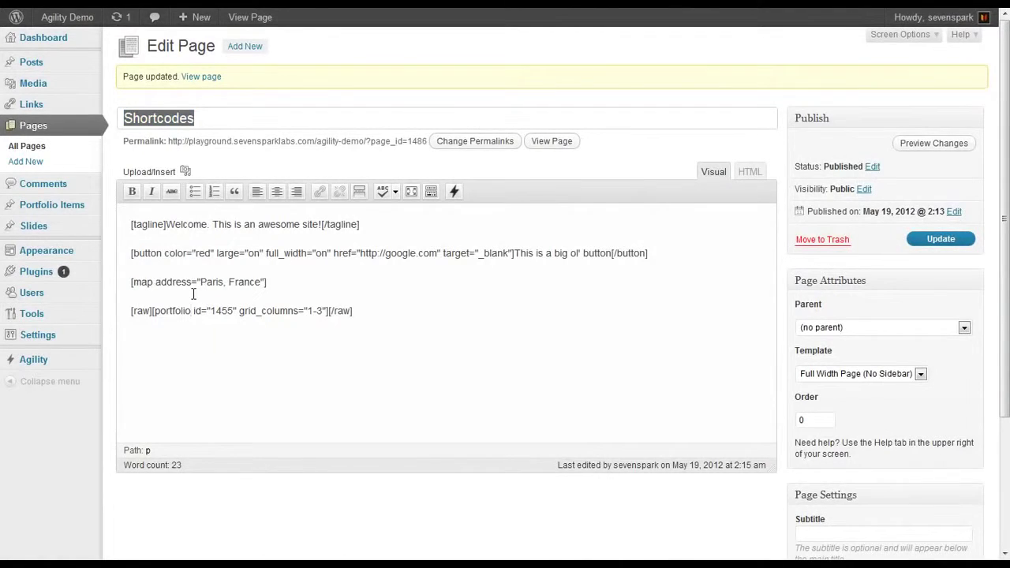
Add a line with <br/><br/> between the map and portfolio shortcodes in the visual editor and update the page.
key(End)
key(Return)
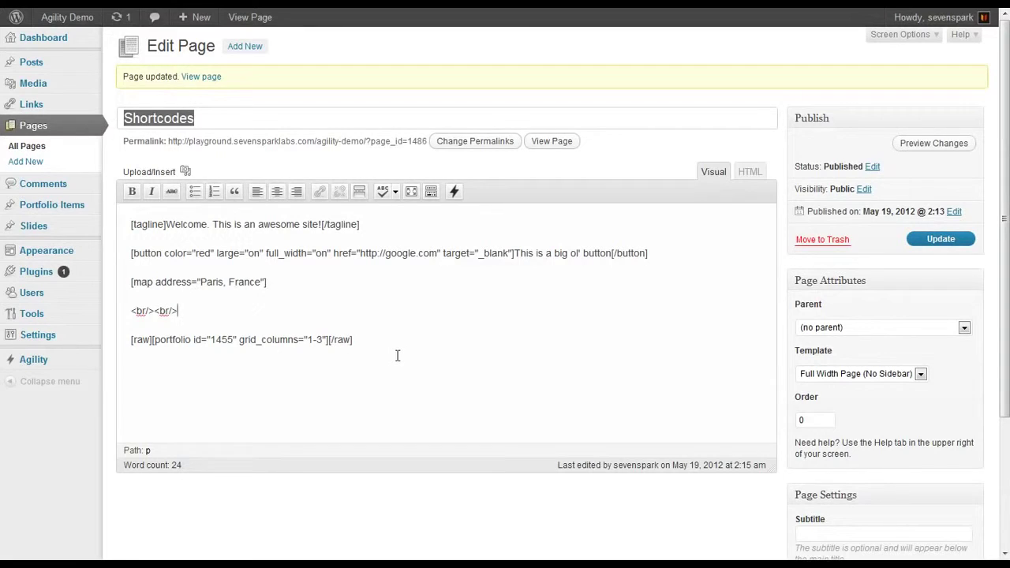
click(927, 239)
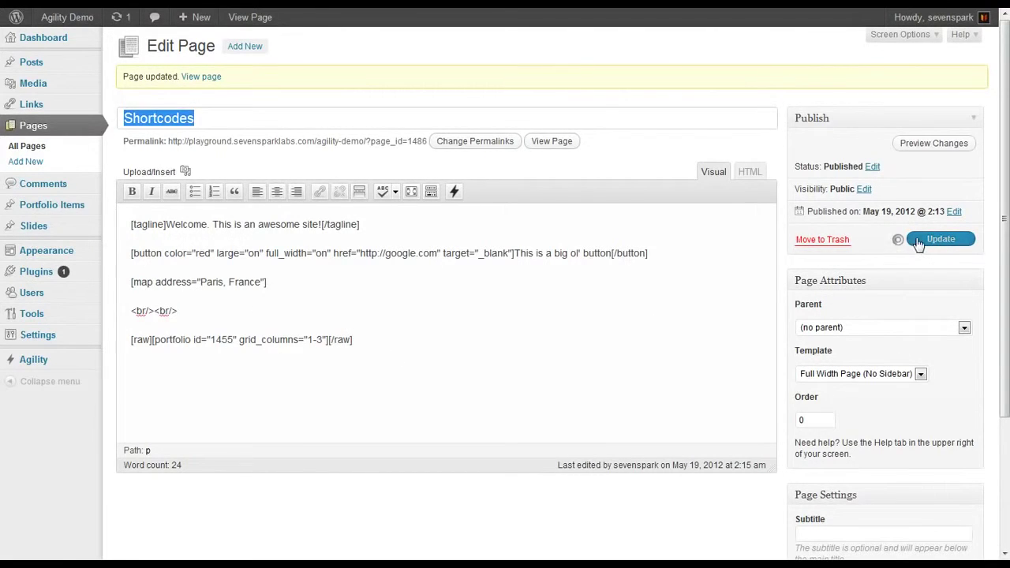
Reload the site page, examine the spacing between the map and the portfolio items, and return to the editor.
key(ctrl+Tab)
key(F5)
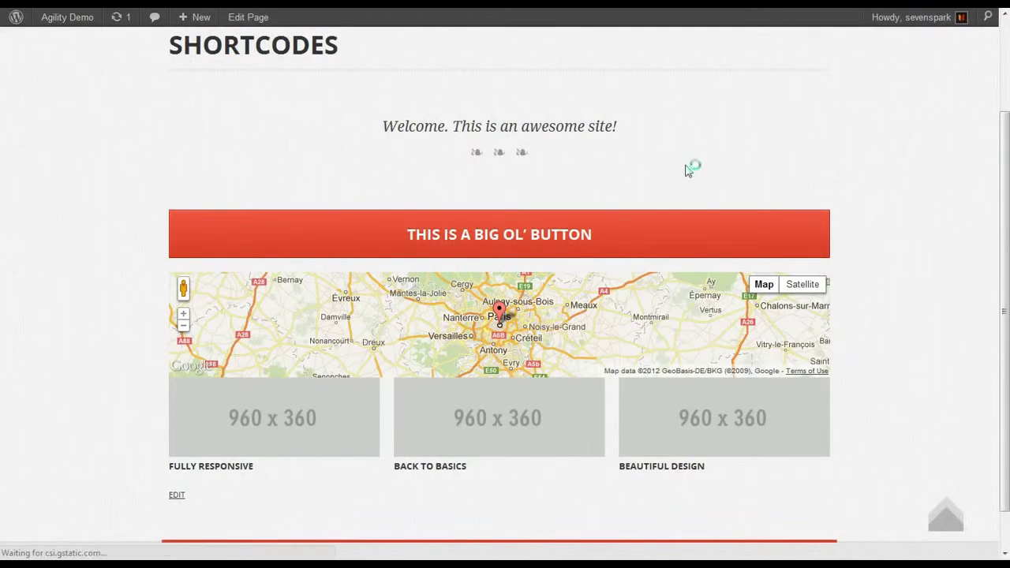
scroll(815, 293, down, 1)
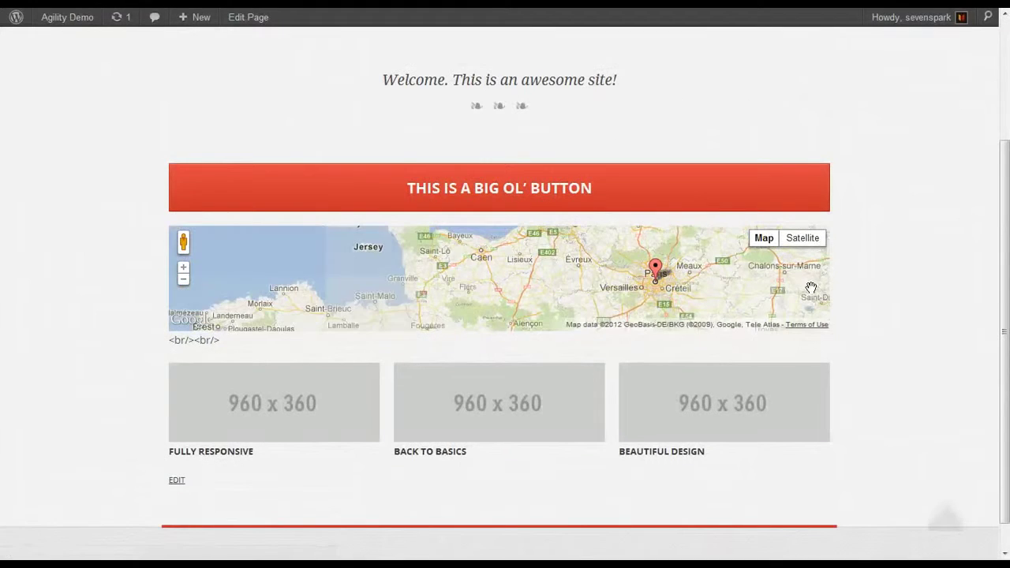
scroll(173, 385, up, 1)
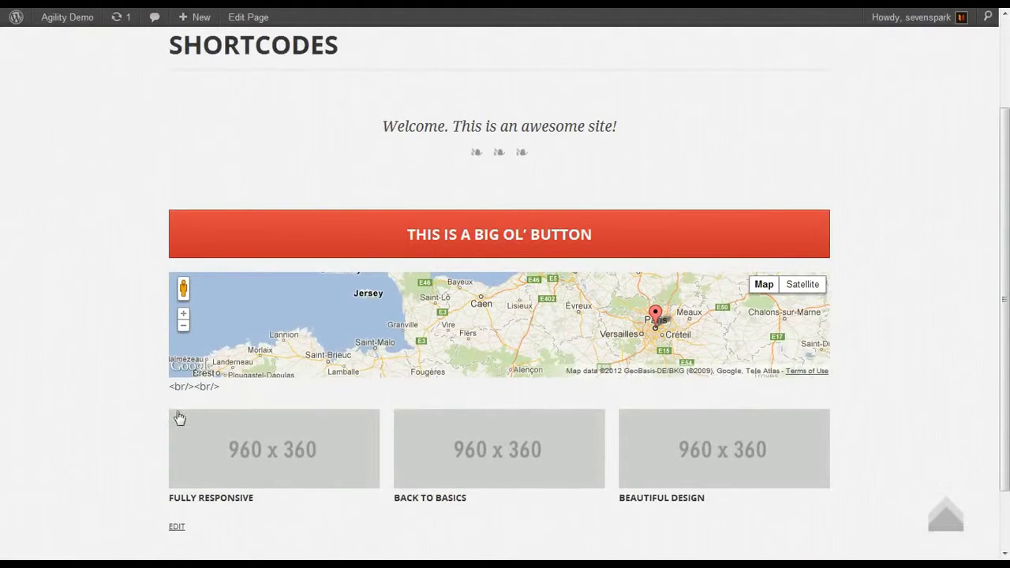
scroll(177, 418, down, 1)
scroll(174, 422, up, 2)
scroll(172, 429, down, 1)
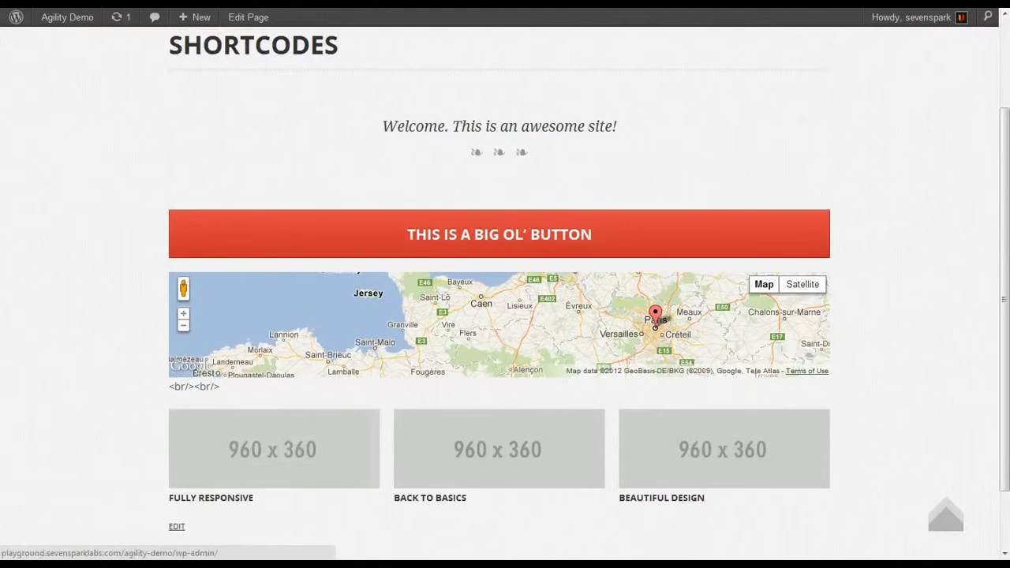
key(ctrl+Tab)
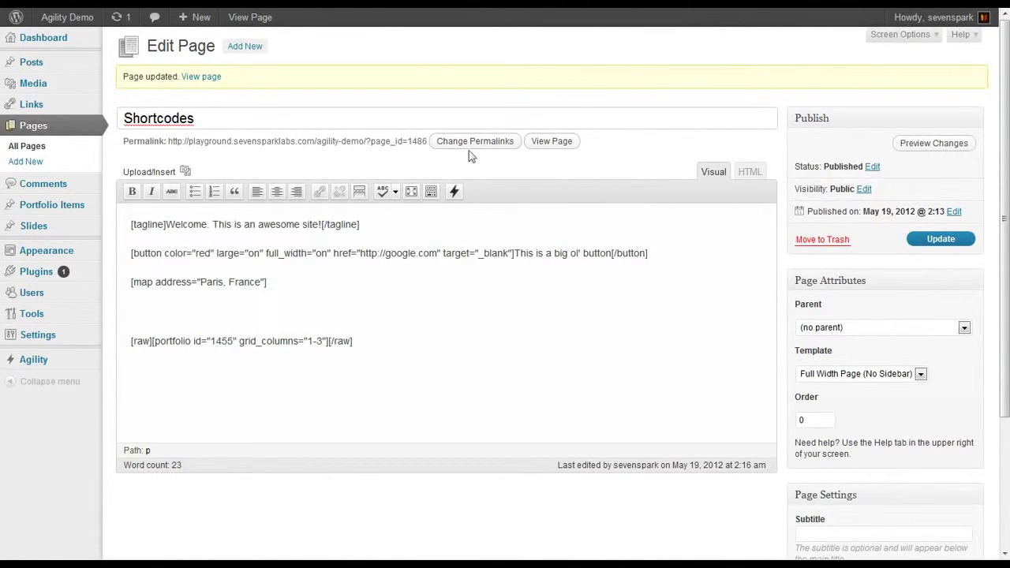
Insert a one-half column shortcode below the portfolio with the content "One Half", marked as the start of the row (alpha).
click(454, 193)
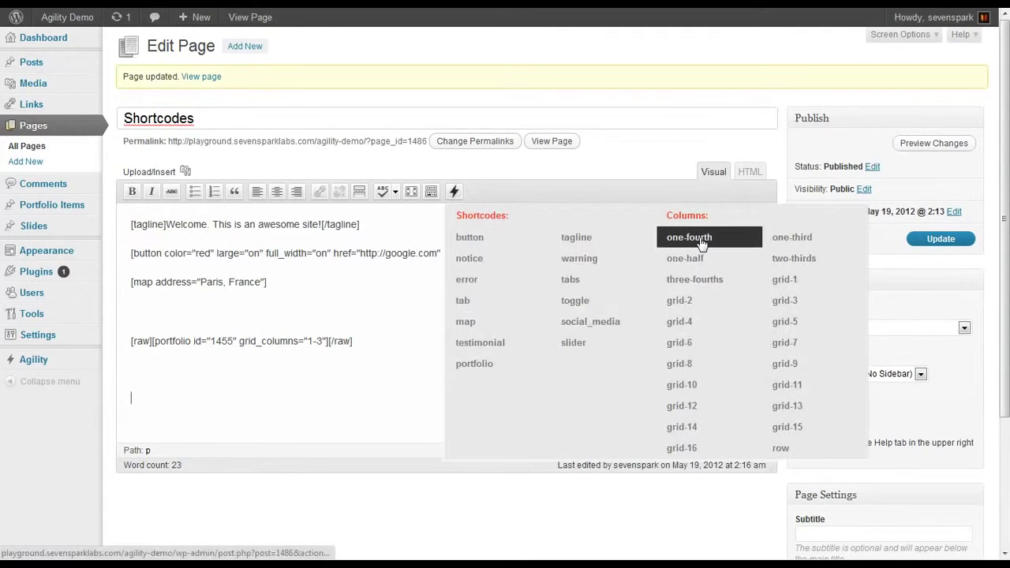
click(695, 259)
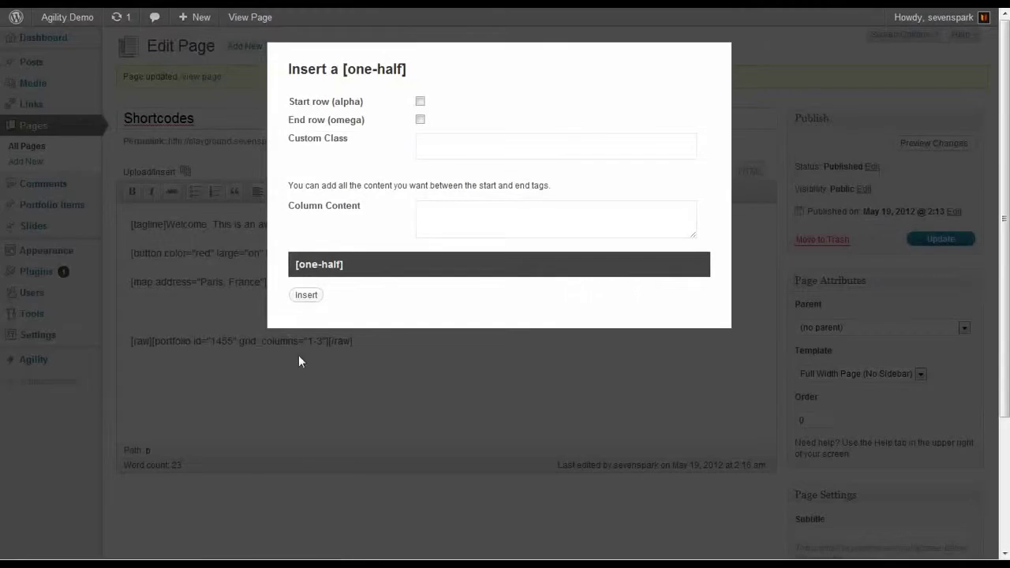
click(486, 213)
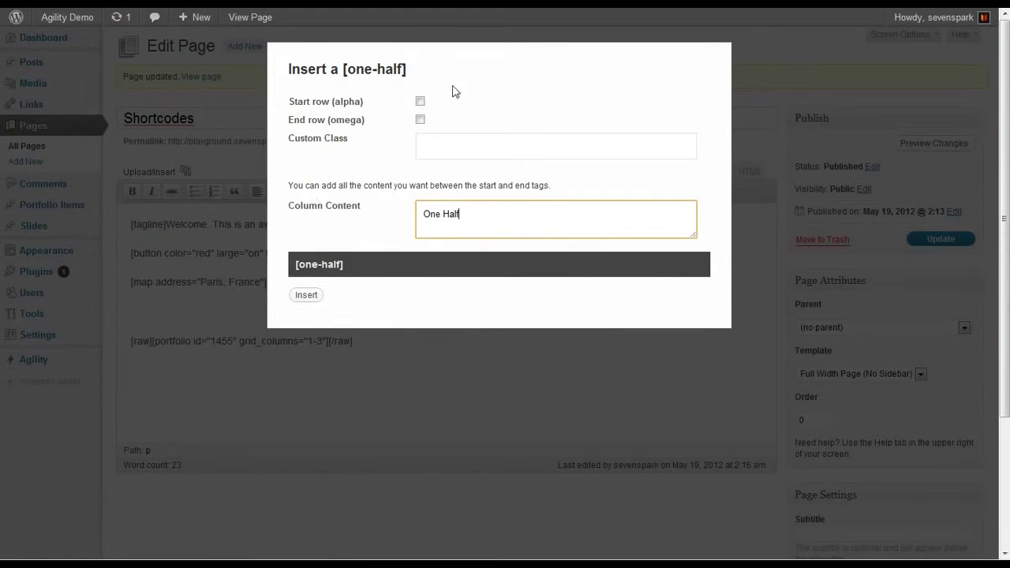
click(420, 102)
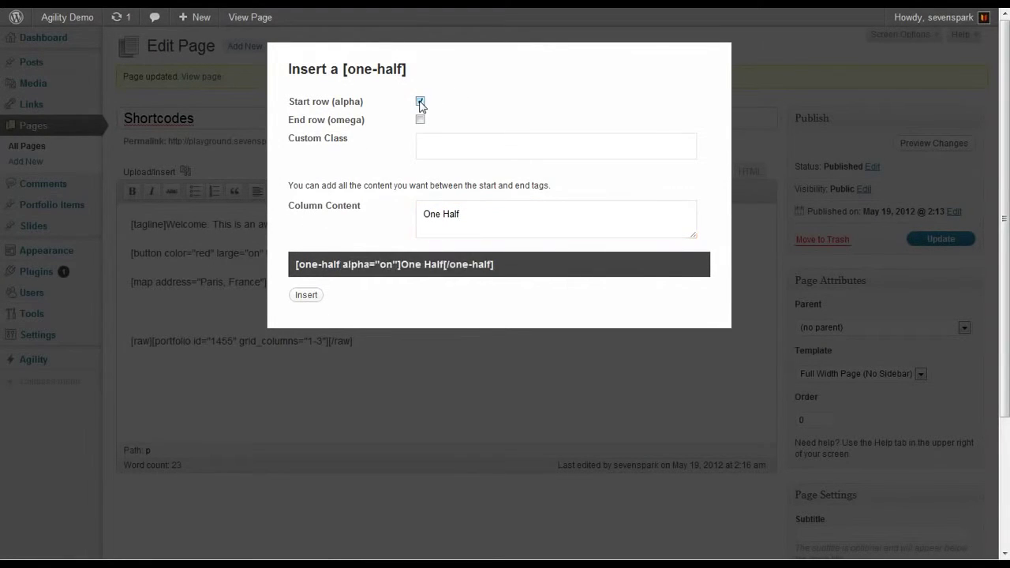
click(306, 296)
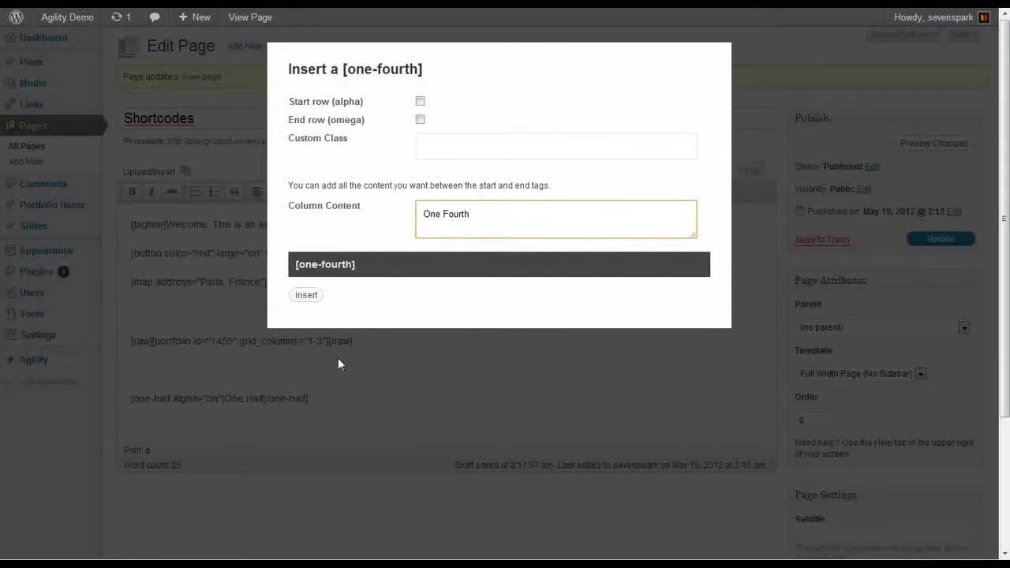
Insert two one-fourth columns containing "One Fourth" after the one-half column, mark the second as the row's end (omega), and update the page.
click(304, 296)
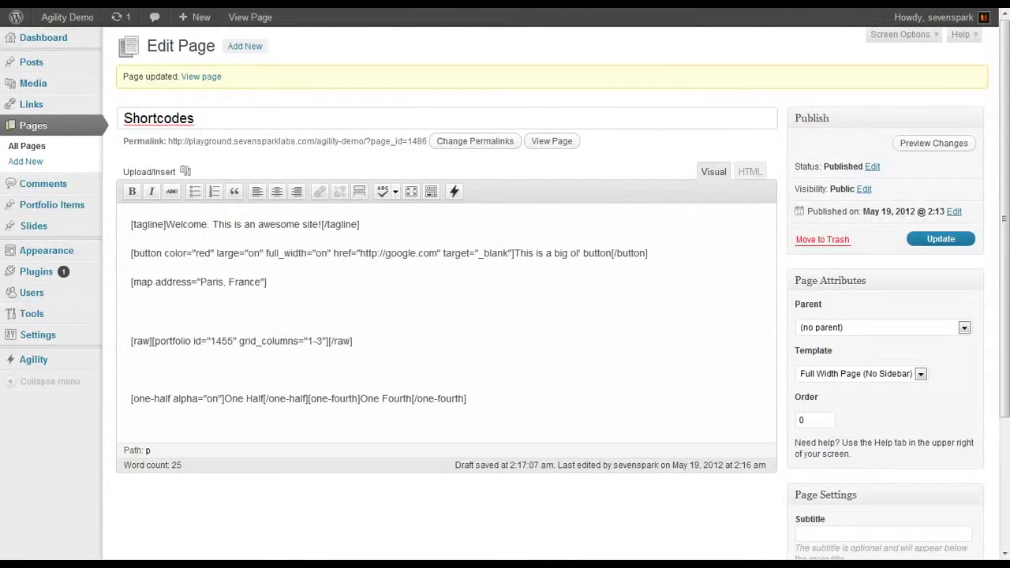
click(455, 193)
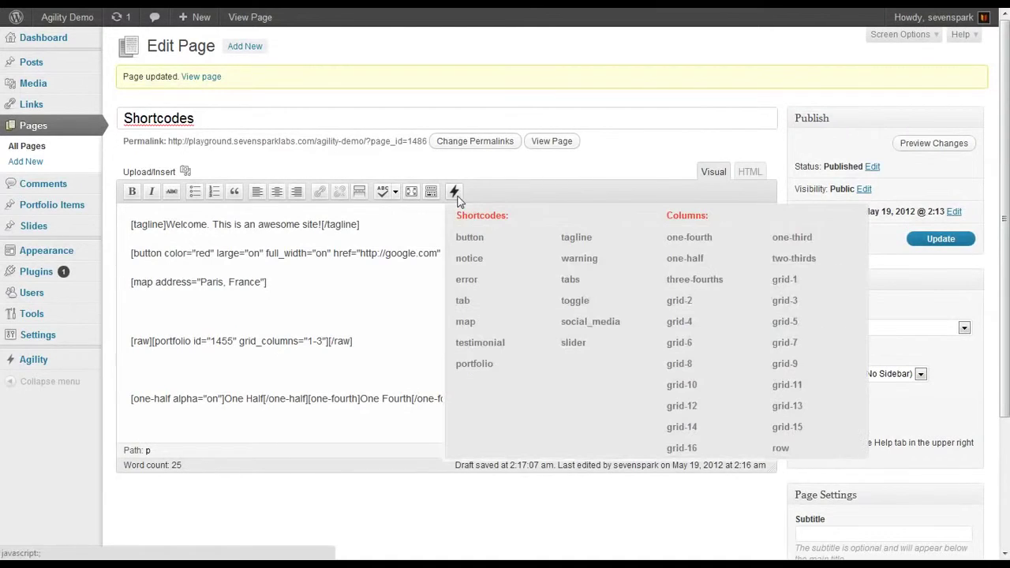
click(694, 247)
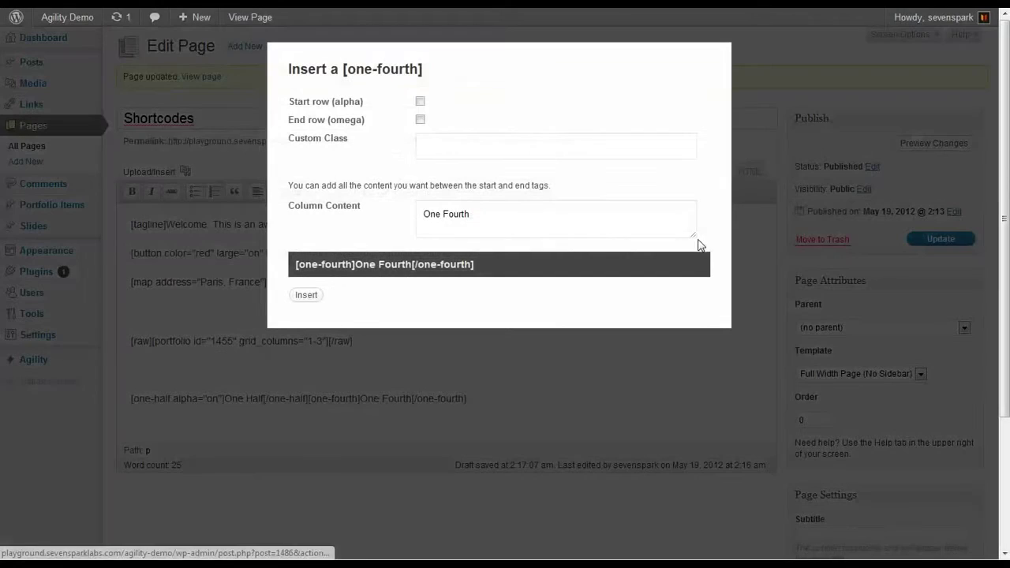
click(420, 119)
click(305, 295)
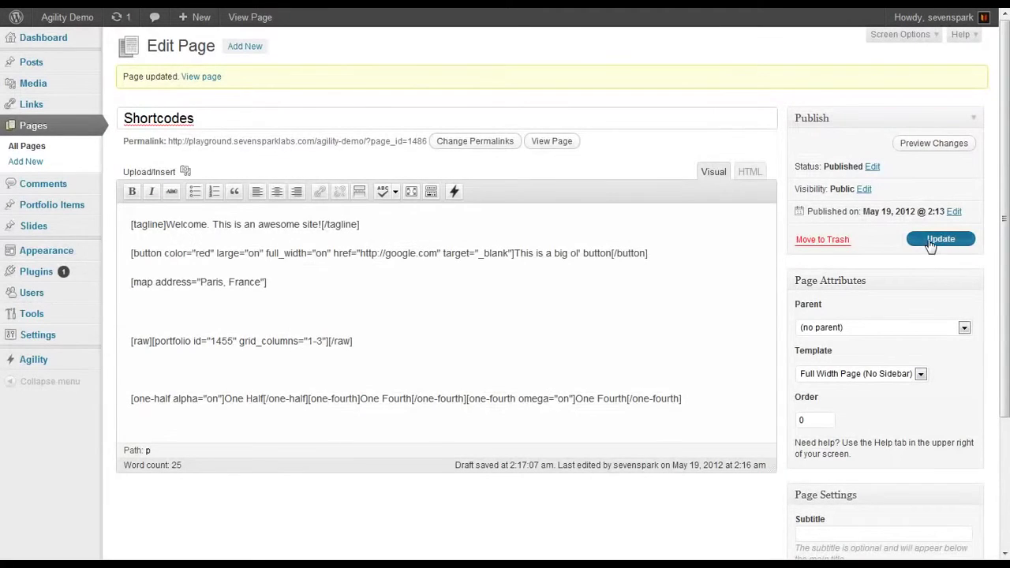
click(931, 243)
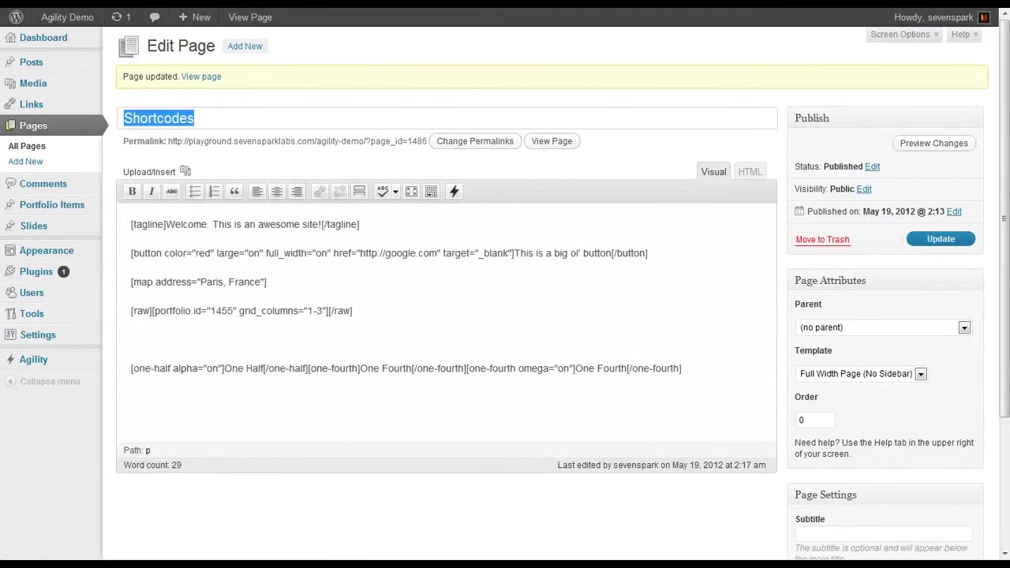